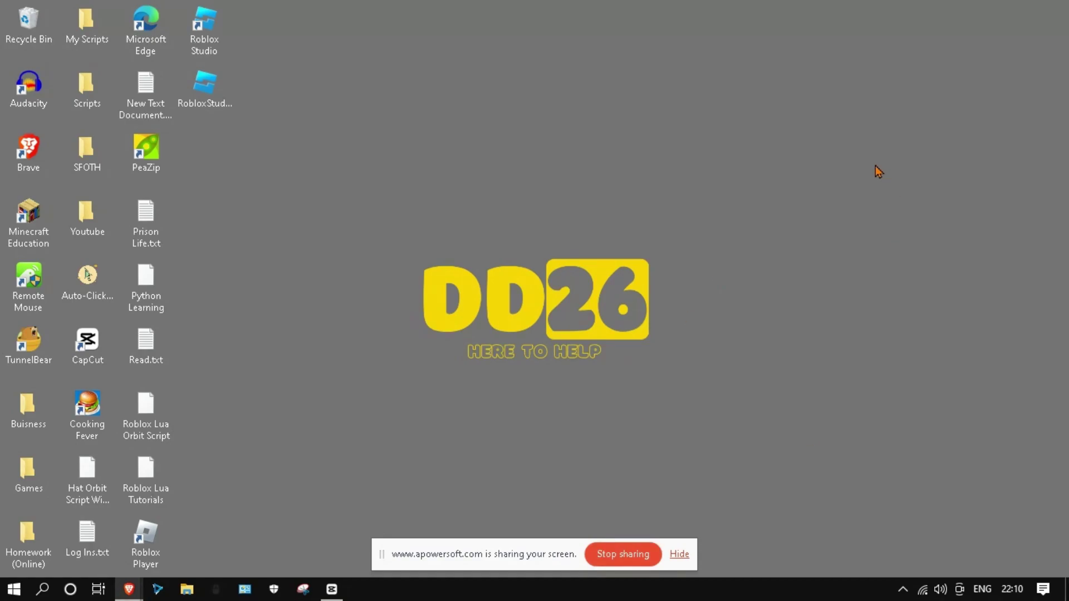
- Switch to the Brave browser and load krnl.place, leaving it as the only open tab
{"action": "left_click_drag", "start_coordinate": [434, 559], "coordinate": [784, 590]}
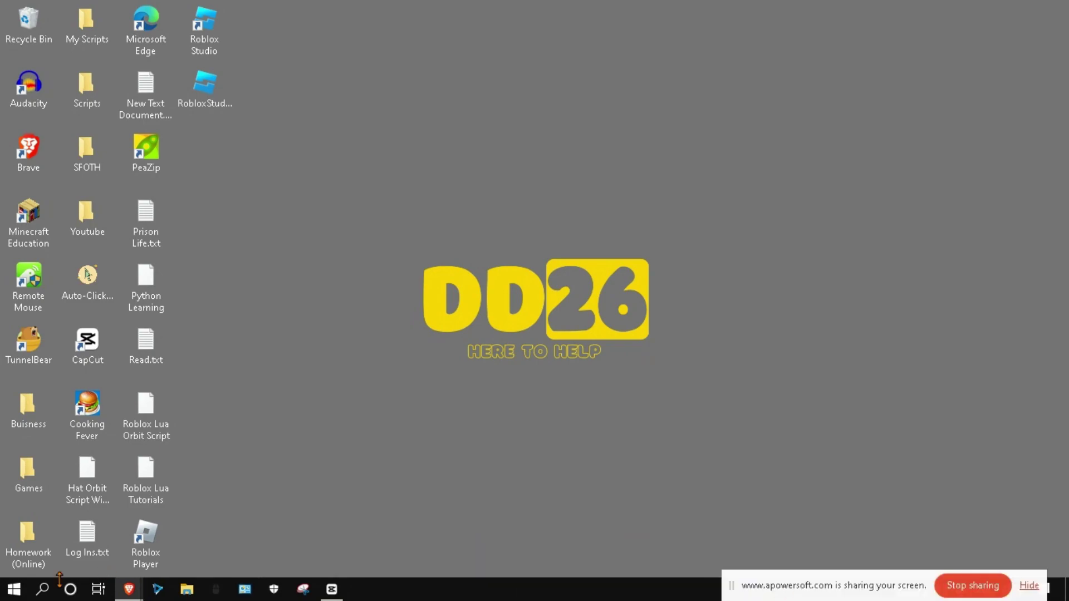
{"action": "mouse_move", "coordinate": [129, 589]}
{"action": "left_click", "coordinate": [275, 537]}
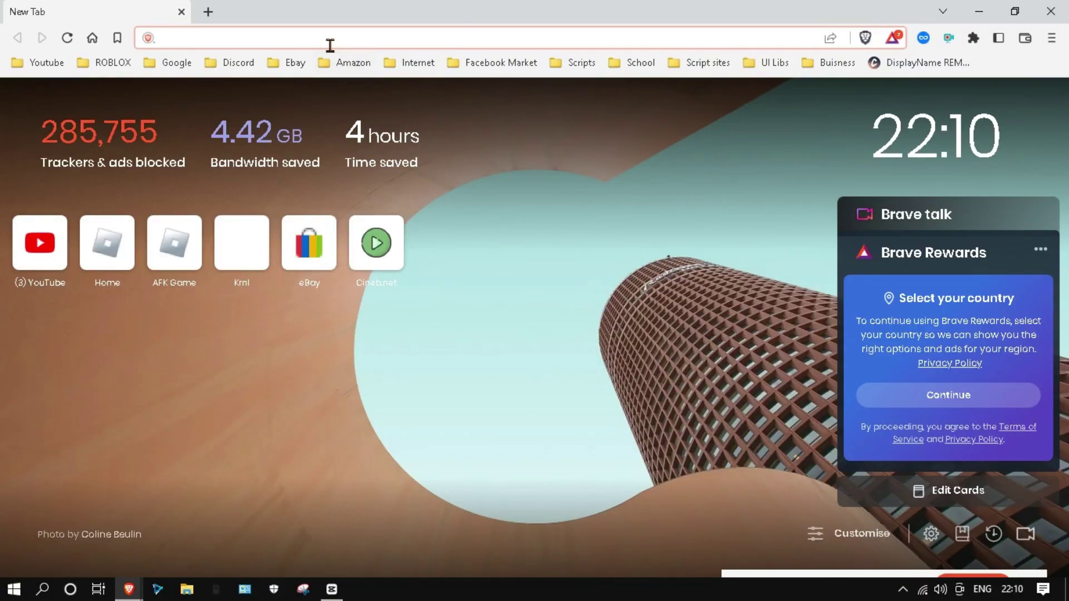
{"action": "type", "text": "krnl.placwe"}
{"action": "key", "text": "Return"}
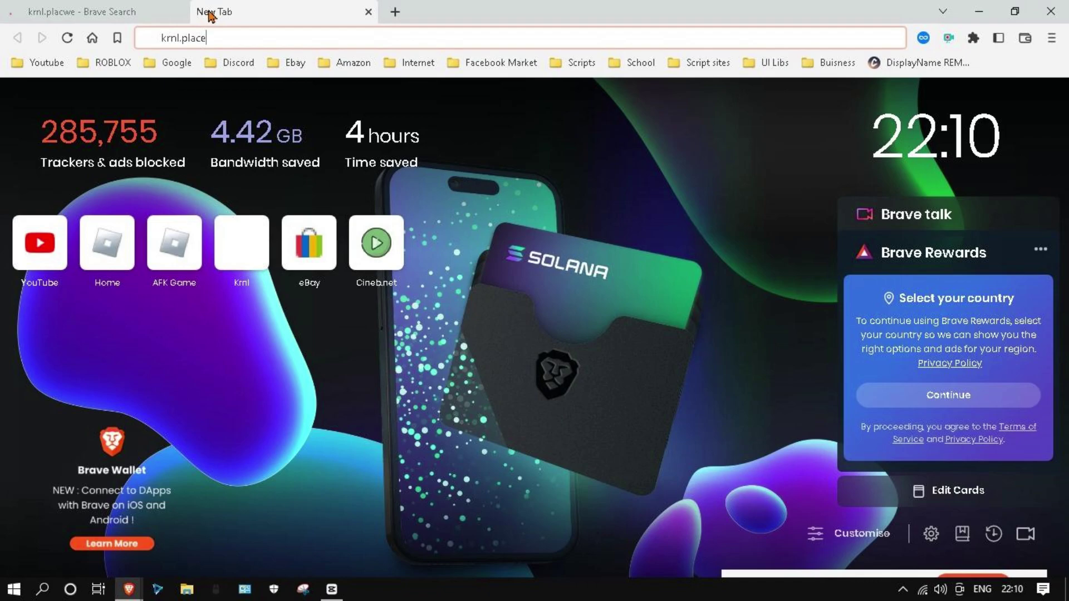
{"action": "key", "text": "Return"}
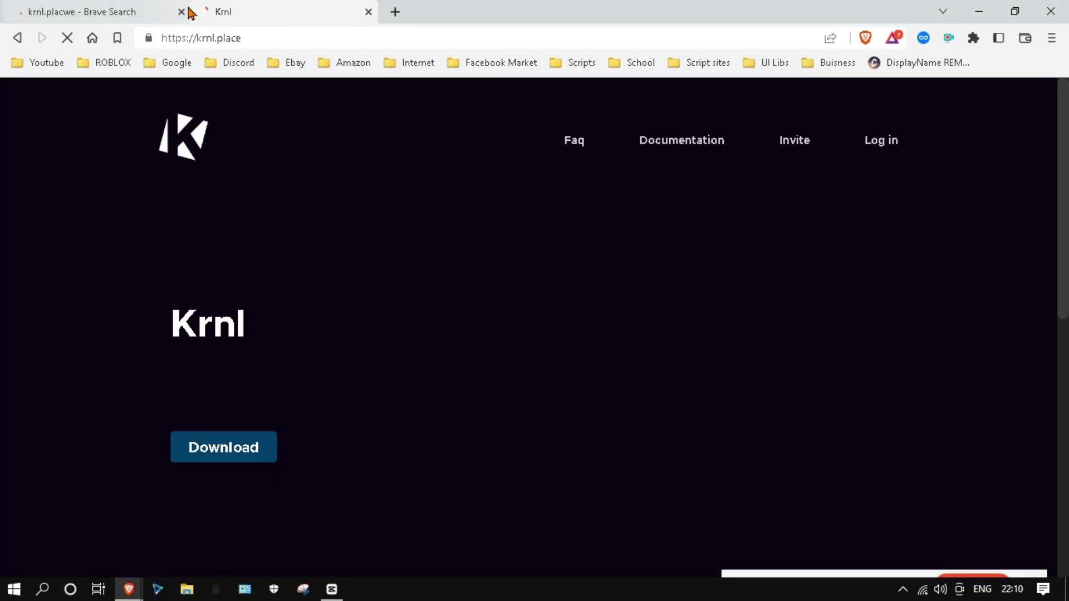
{"action": "left_click", "coordinate": [186, 11]}
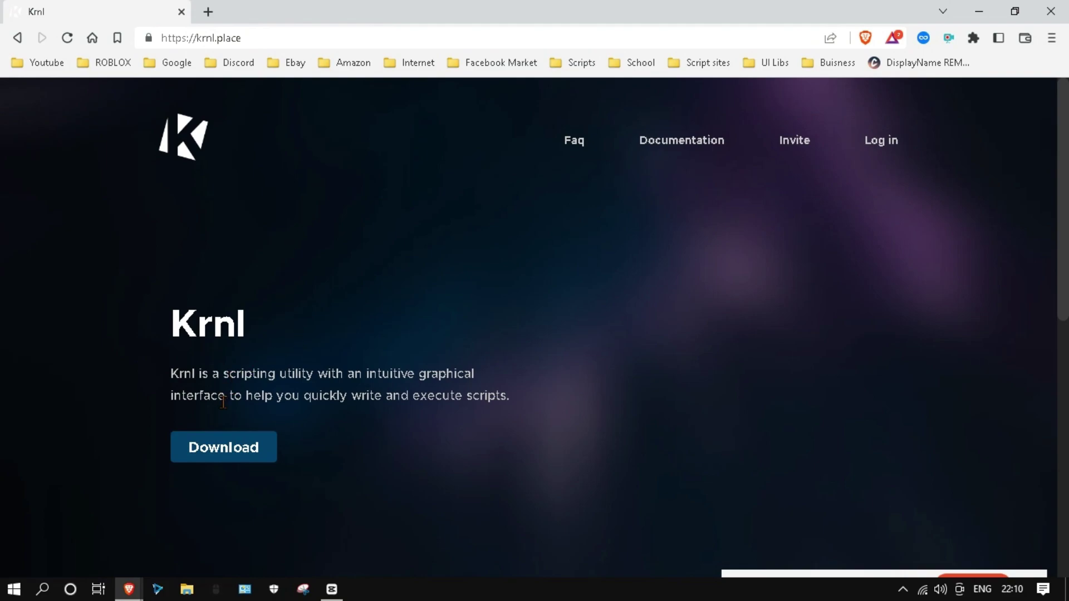
- Download the latest version of Krnl from the site's download page
{"action": "left_click", "coordinate": [231, 447]}
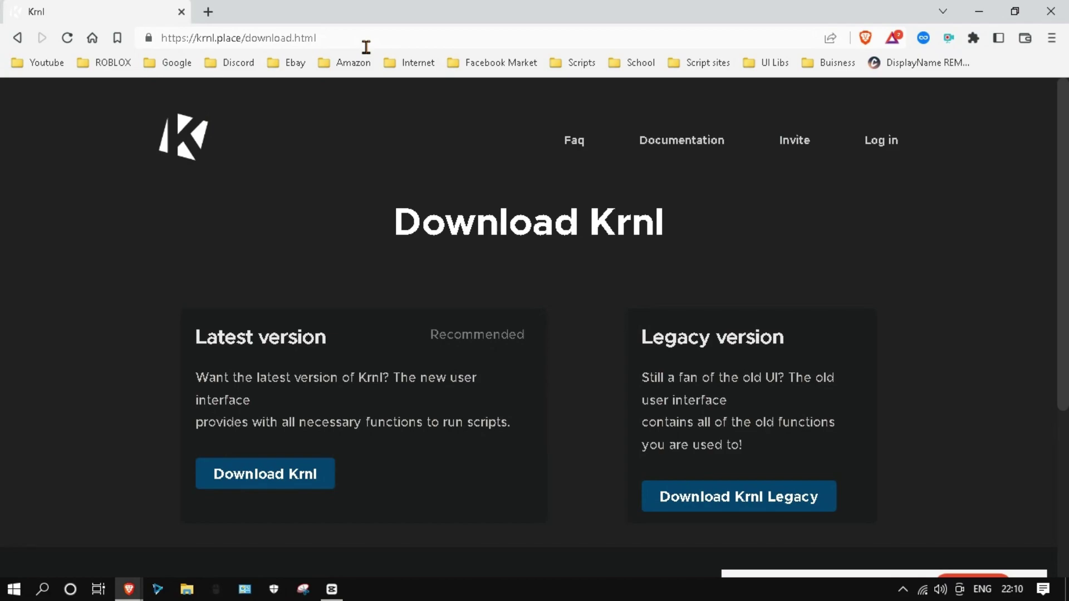
{"action": "left_click_drag", "start_coordinate": [394, 223], "coordinate": [616, 226]}
{"action": "left_click", "coordinate": [695, 236]}
{"action": "triple_click", "coordinate": [601, 233]}
{"action": "left_click", "coordinate": [613, 255]}
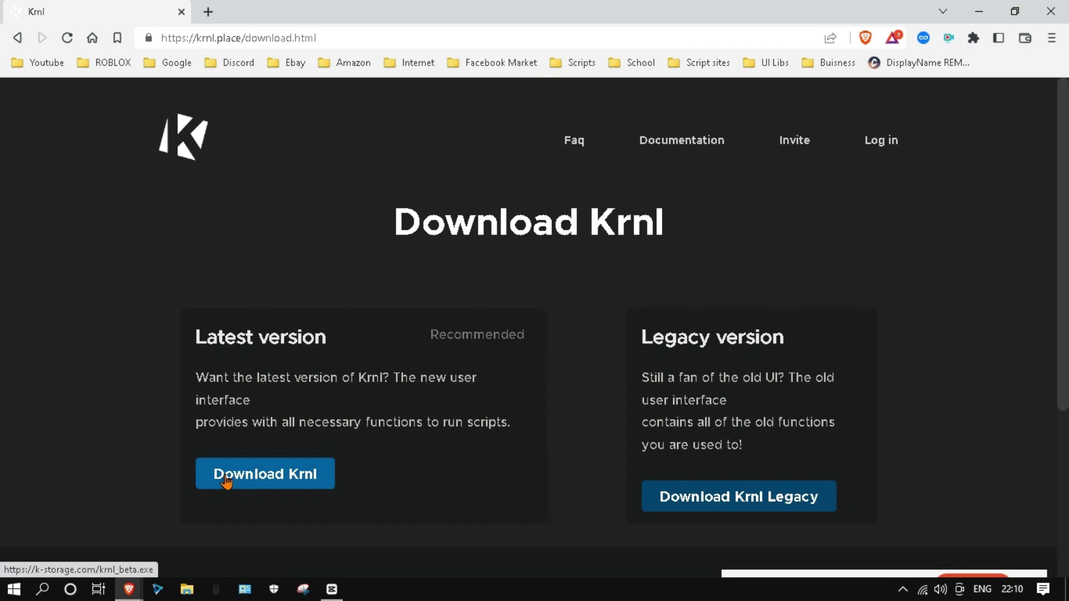
{"action": "left_click", "coordinate": [266, 479]}
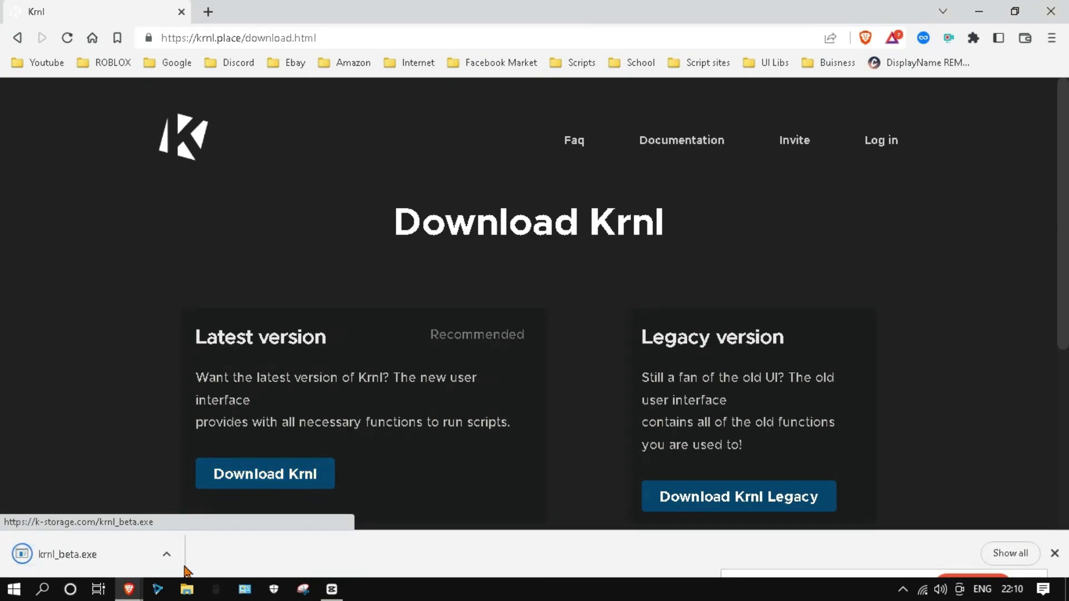
- Try to run the downloaded krnl_beta.exe from its folder, and clear the folder and browser windows out of view
{"action": "right_click", "coordinate": [134, 564]}
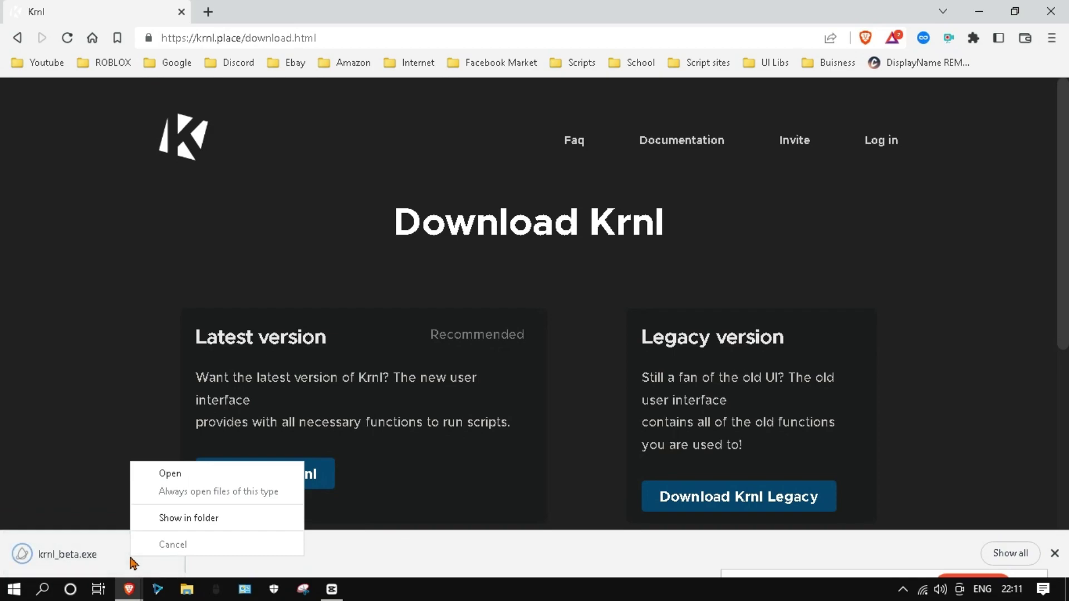
{"action": "left_click", "coordinate": [186, 522]}
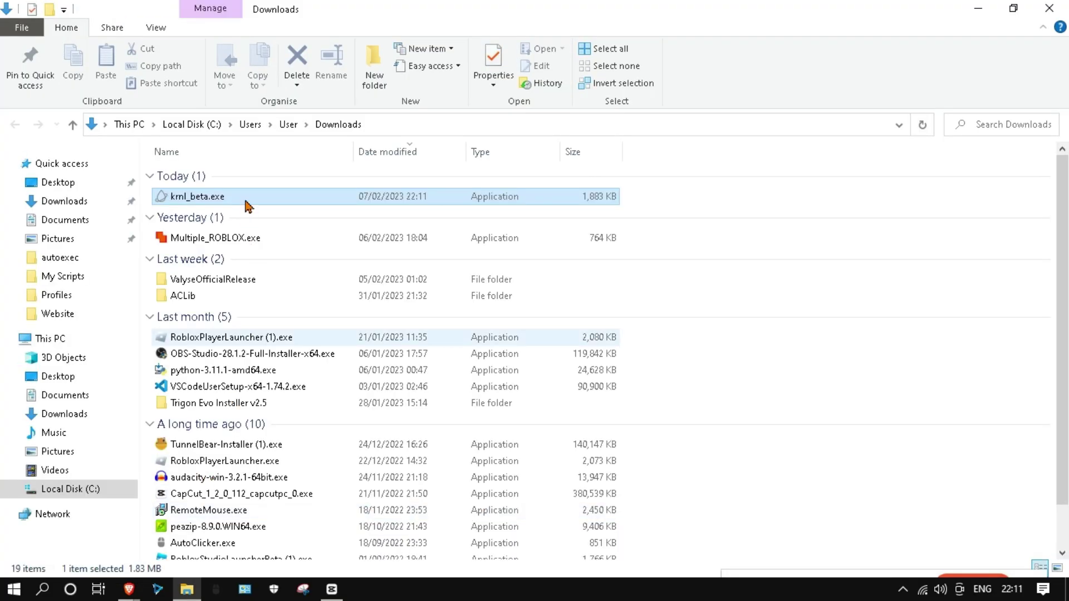
{"action": "double_click", "coordinate": [251, 200]}
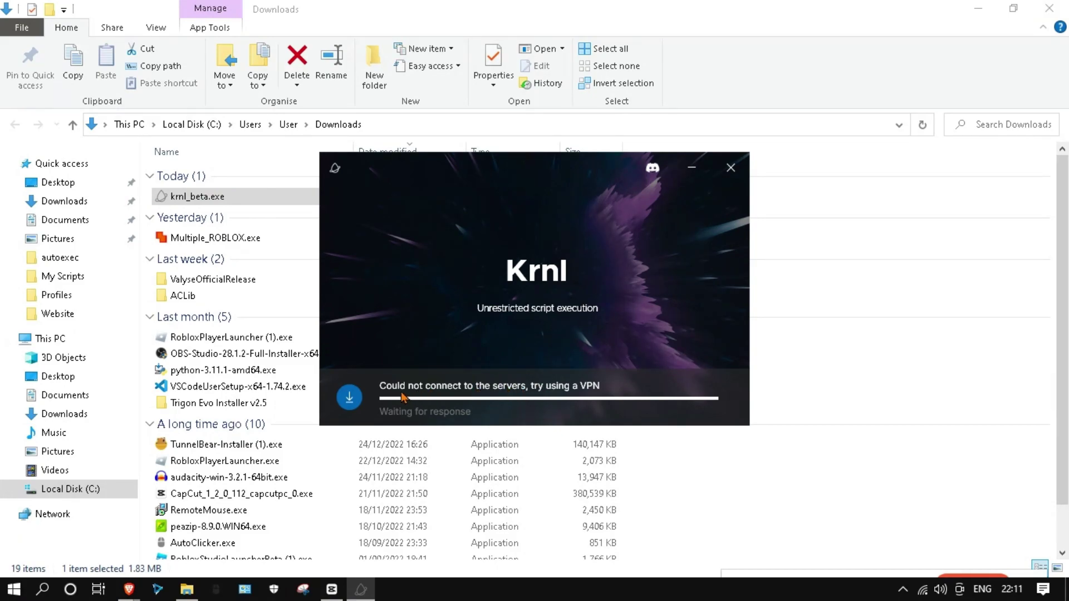
{"action": "left_click", "coordinate": [1049, 8]}
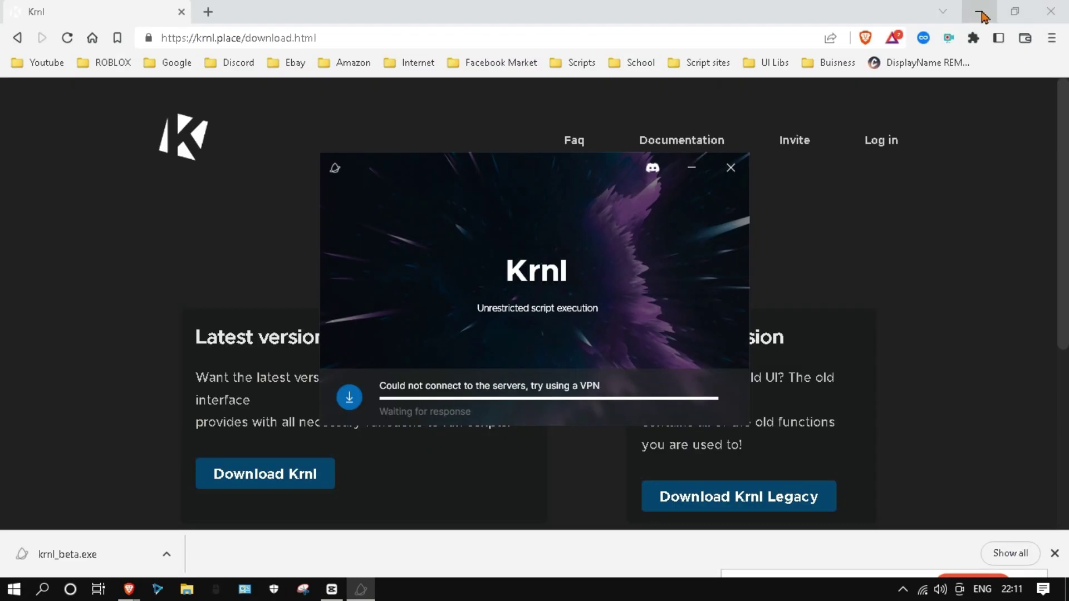
{"action": "left_click", "coordinate": [980, 13]}
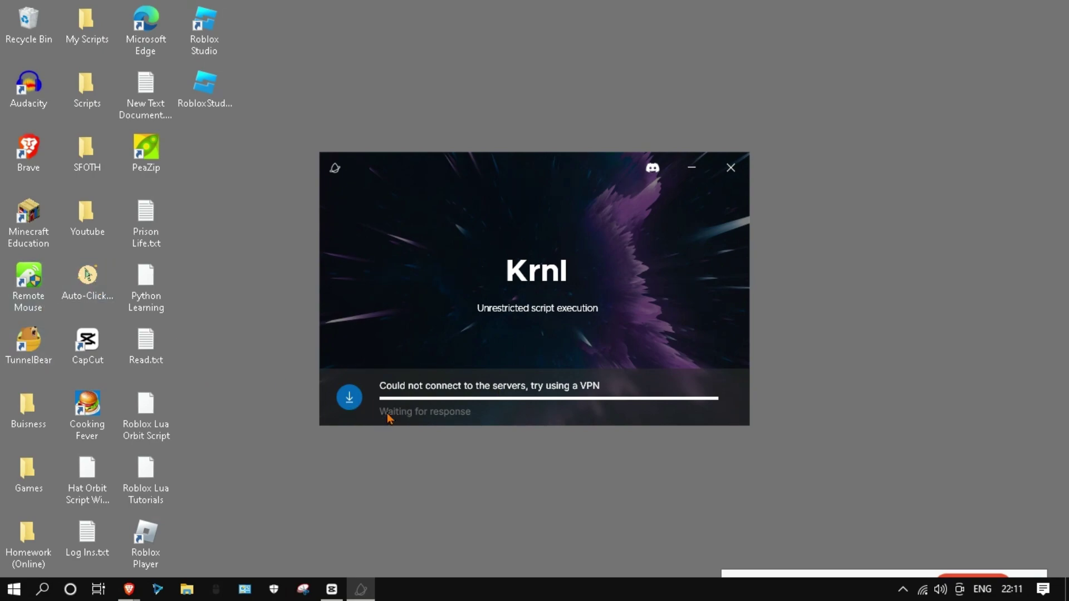
- Launch TunnelBear, turn on the VPN connection for United Kingdom and minimise its window
{"action": "key", "text": "t"}
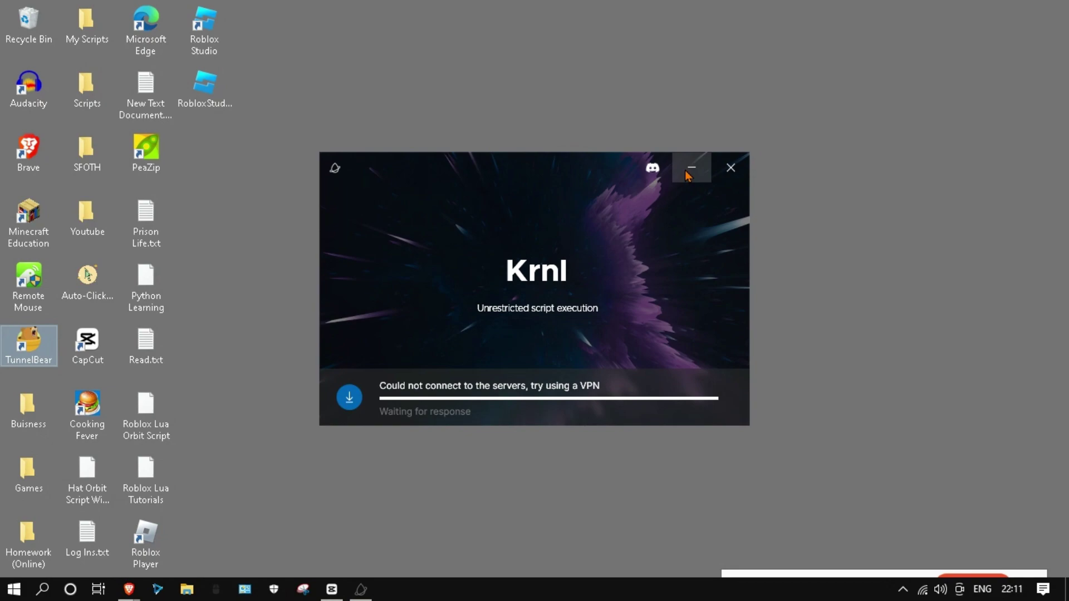
{"action": "key", "text": "Return"}
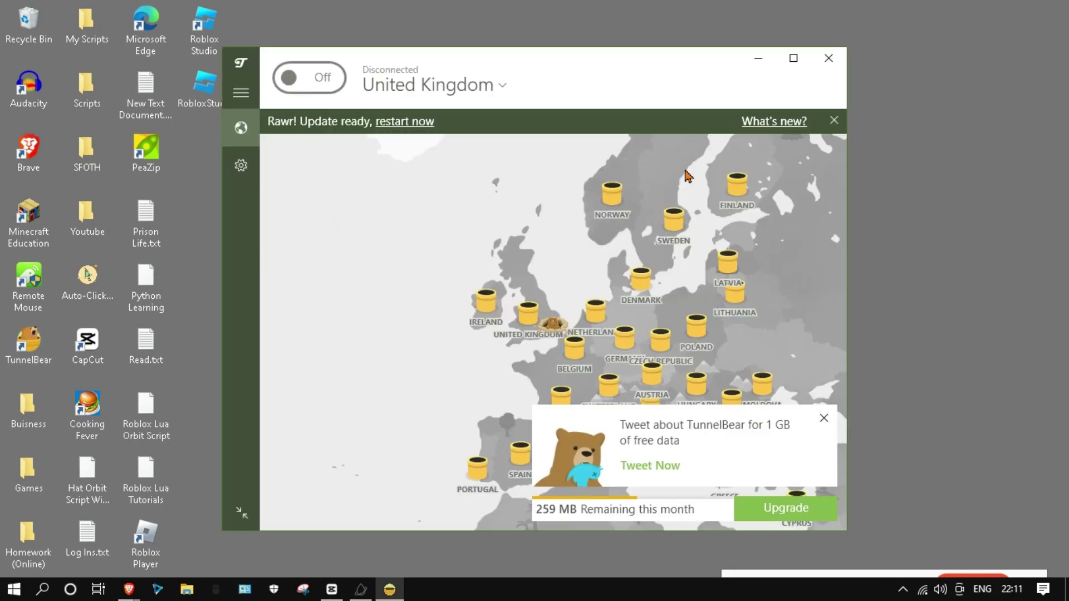
{"action": "left_click", "coordinate": [310, 95]}
{"action": "left_click", "coordinate": [763, 60]}
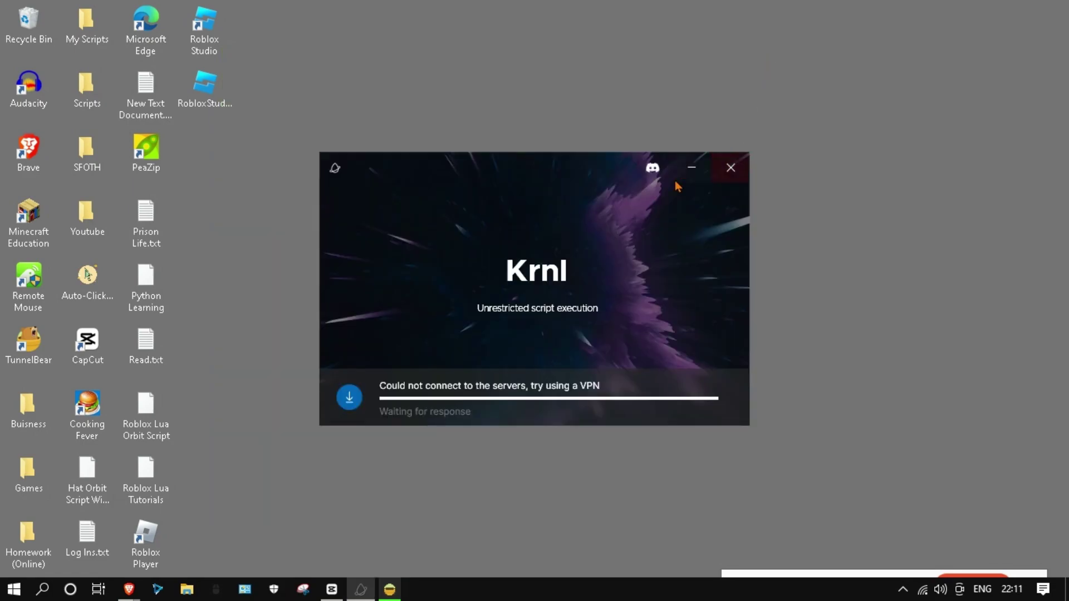
- Close the Krnl installer, run krnl_beta.exe again from the Downloads folder and minimise the folder window
{"action": "left_click_drag", "start_coordinate": [557, 174], "coordinate": [772, 215]}
{"action": "left_click", "coordinate": [950, 207]}
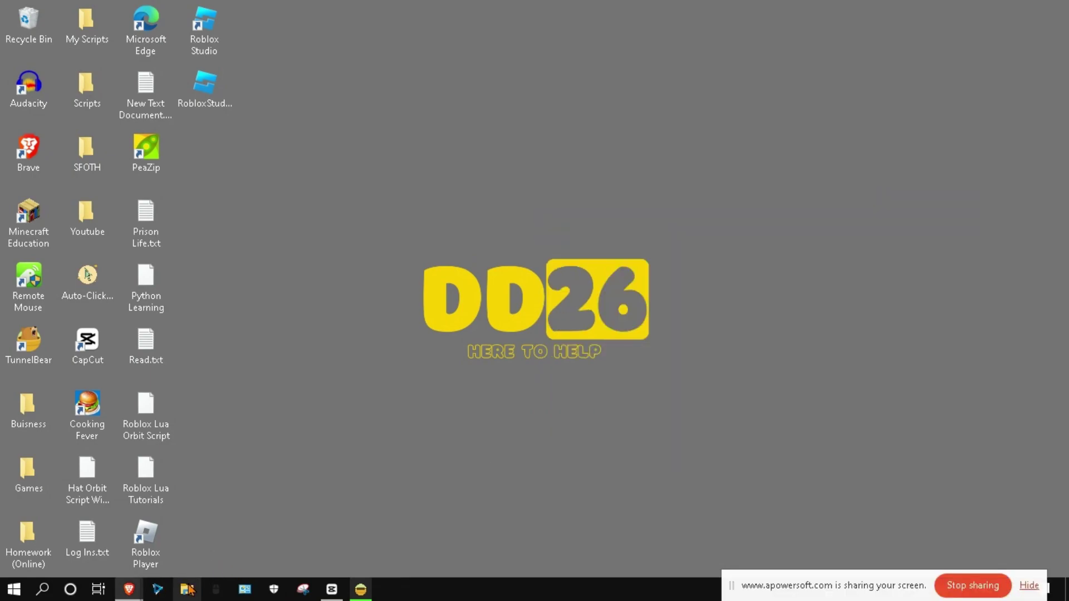
{"action": "left_click", "coordinate": [189, 590]}
{"action": "double_click", "coordinate": [281, 209]}
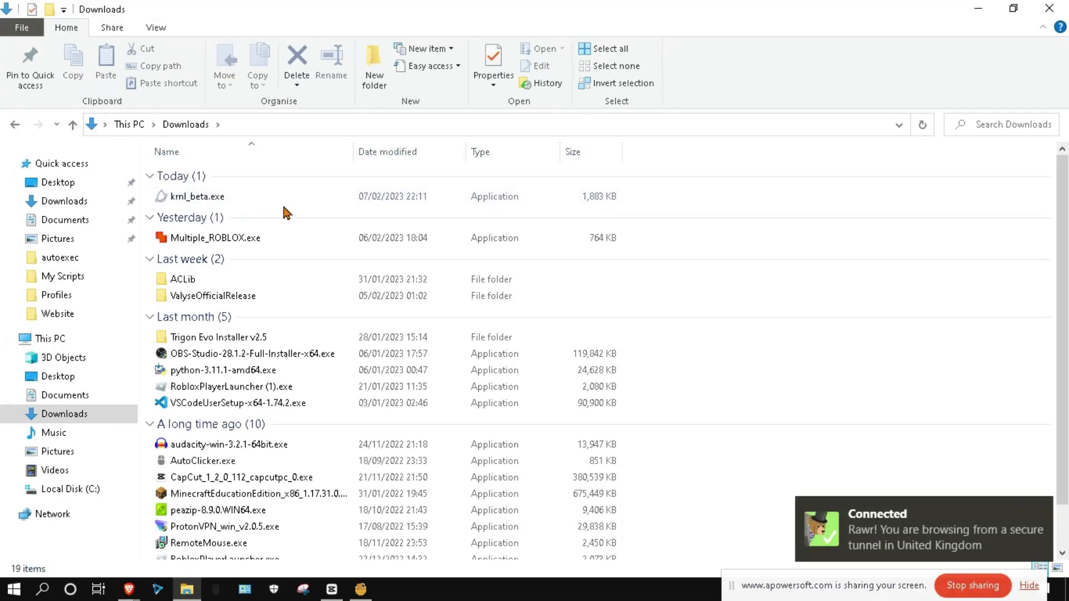
{"action": "double_click", "coordinate": [280, 201]}
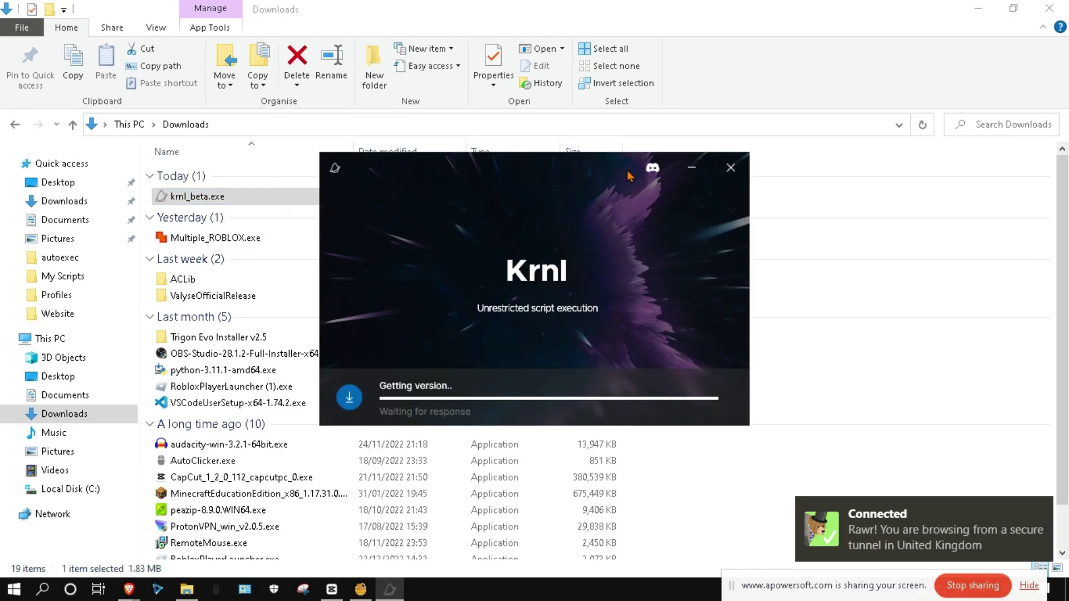
{"action": "left_click", "coordinate": [979, 9]}
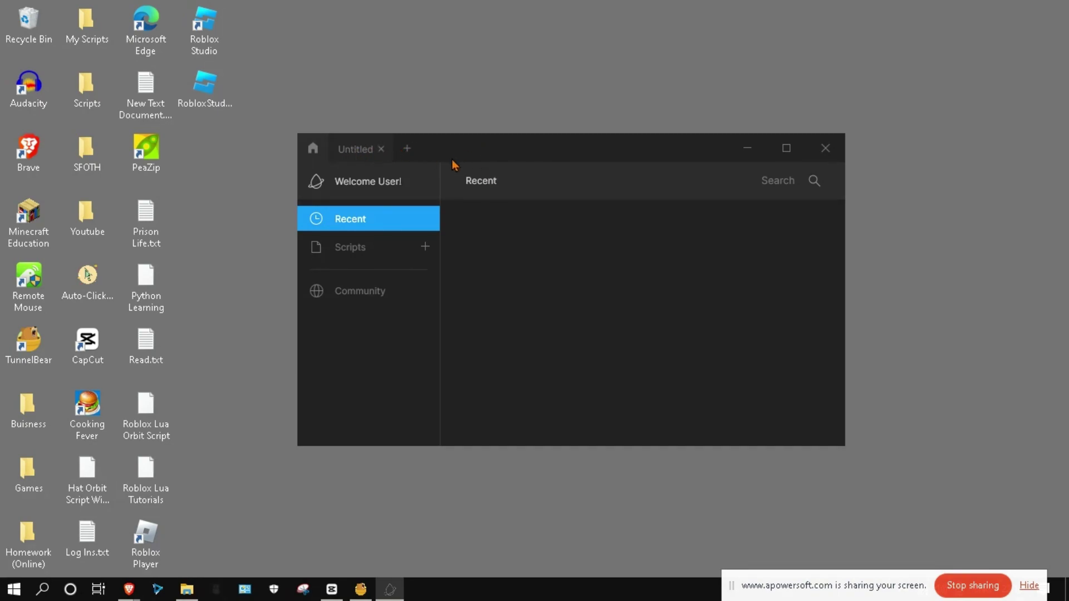
- Look over Krnl's Untitled script editor and its Recent and Scripts lists, ending back in the editor
{"action": "mouse_move", "coordinate": [390, 589]}
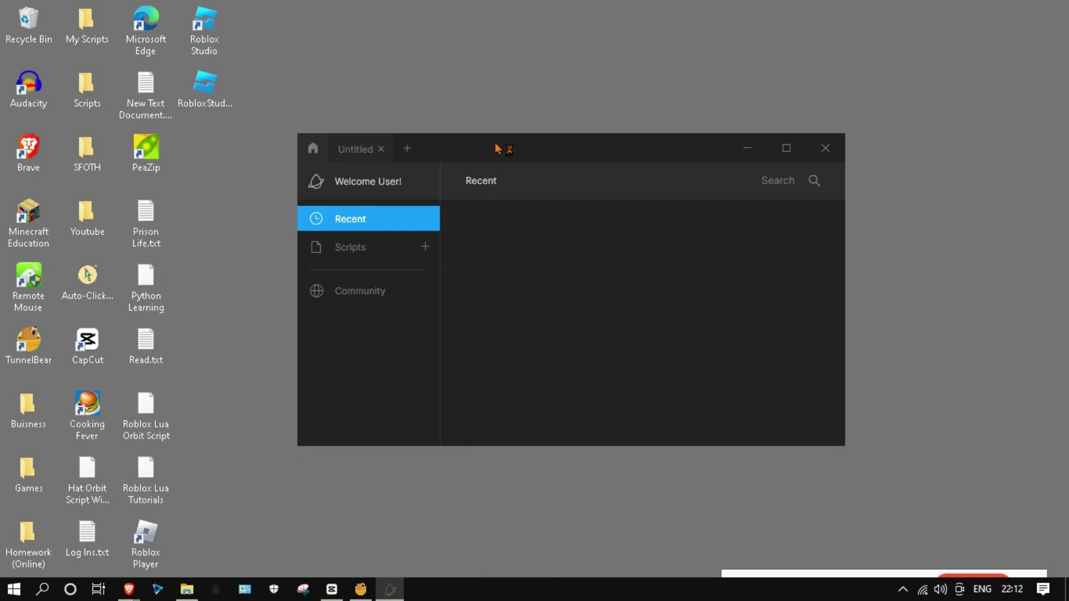
{"action": "left_click", "coordinate": [345, 143]}
{"action": "type", "text": "g#"}
{"action": "left_click", "coordinate": [275, 146]}
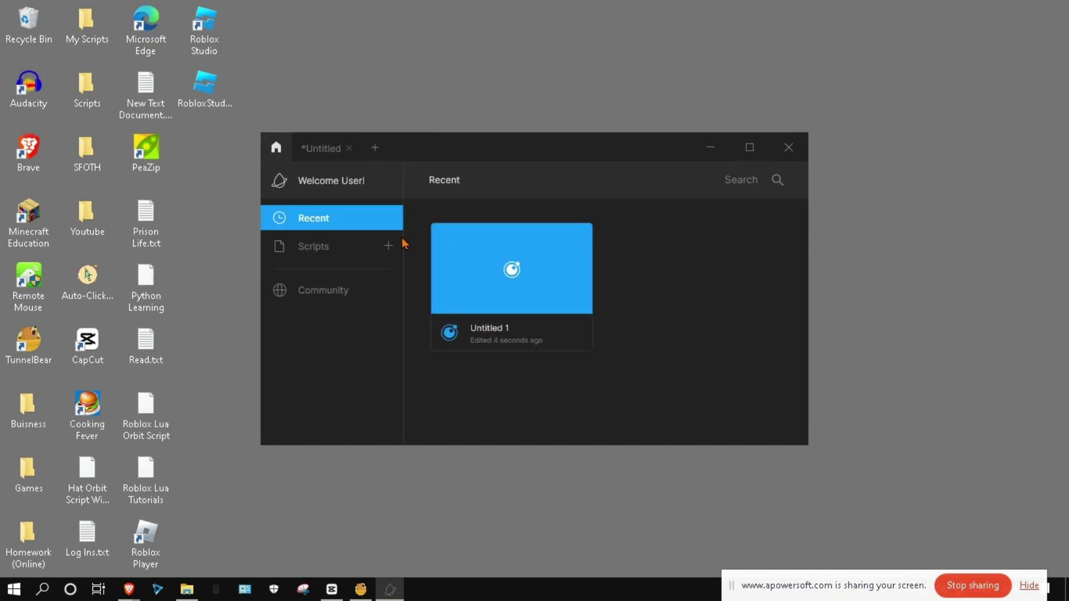
{"action": "left_click", "coordinate": [305, 247]}
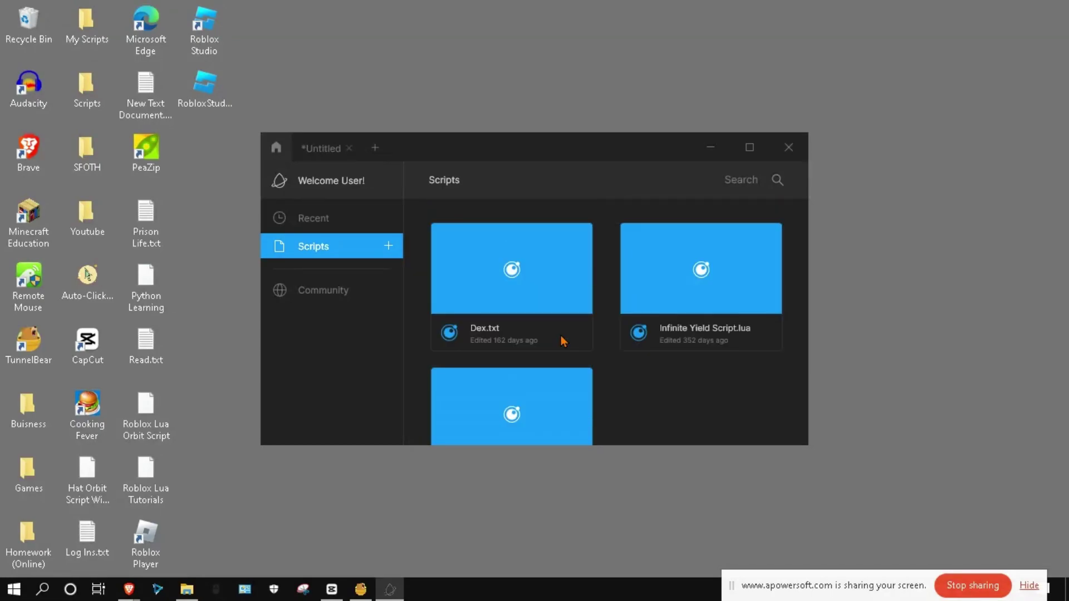
{"action": "scroll", "coordinate": [640, 362], "scroll_direction": "down", "scroll_amount": 1}
{"action": "left_click", "coordinate": [324, 148]}
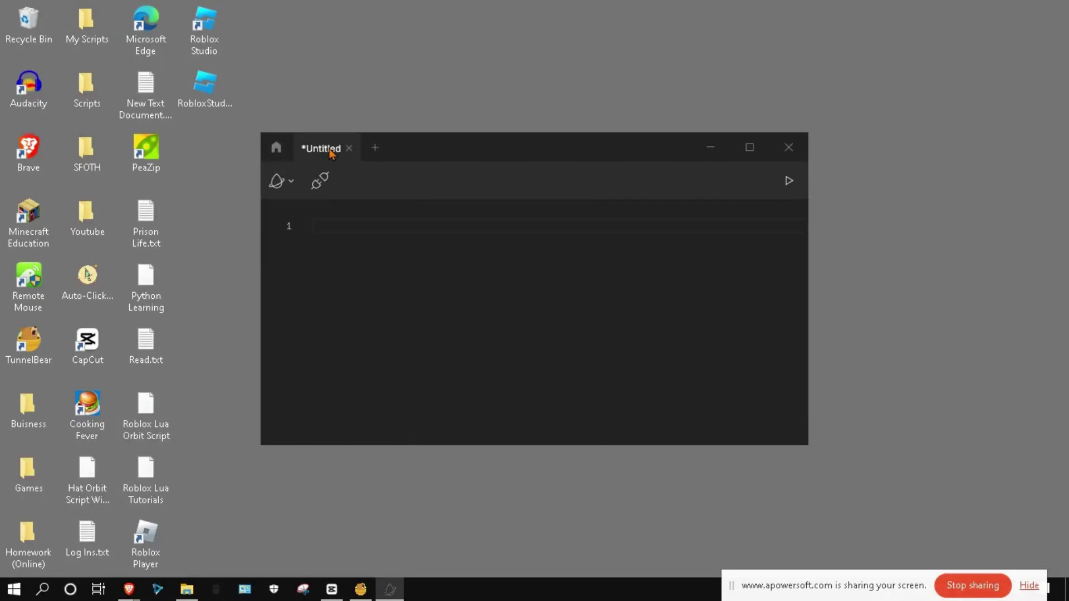
- Review Krnl's preference and file options, open the Krnl folder and look inside its Scripts subfolder
{"action": "left_click", "coordinate": [290, 187]}
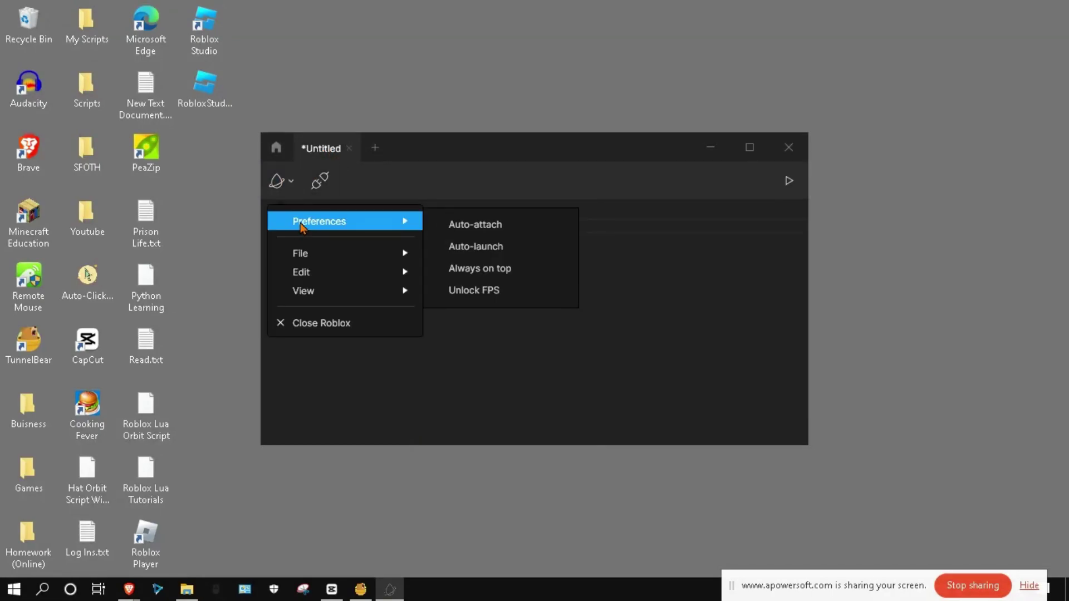
{"action": "mouse_move", "coordinate": [306, 256]}
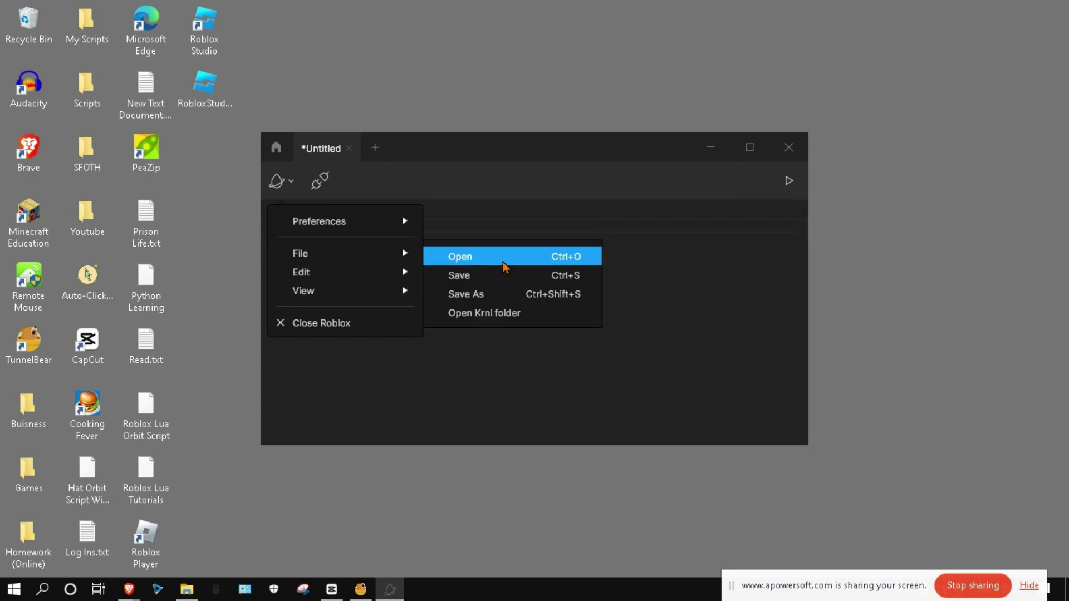
{"action": "left_click", "coordinate": [496, 311]}
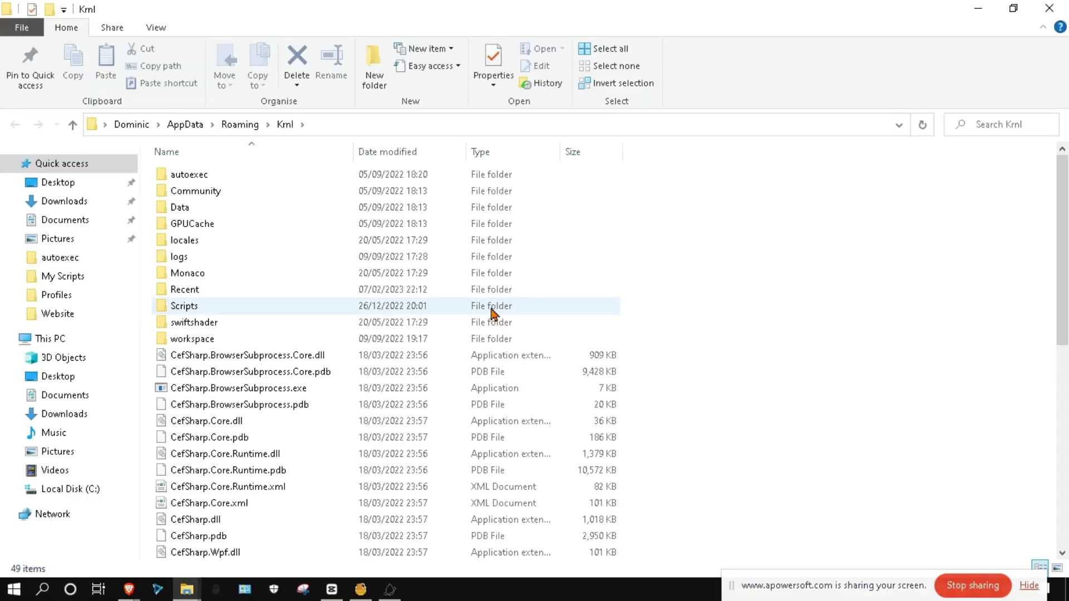
{"action": "scroll", "coordinate": [223, 267], "scroll_direction": "down", "scroll_amount": 3}
{"action": "scroll", "coordinate": [206, 301], "scroll_direction": "up", "scroll_amount": 3}
{"action": "left_click", "coordinate": [192, 306]}
{"action": "double_click", "coordinate": [192, 307]}
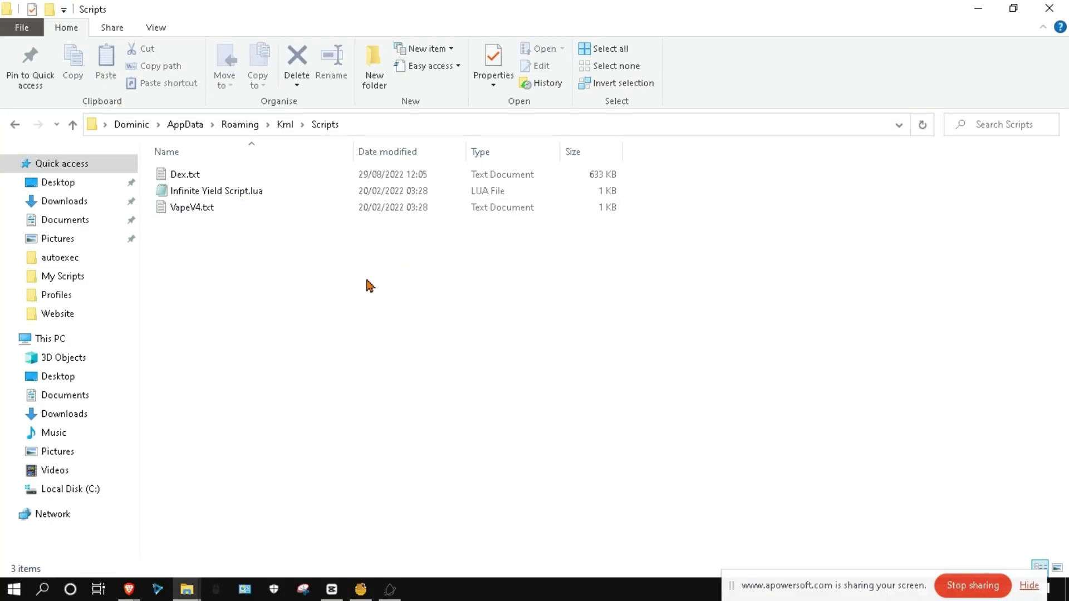
- Return to Krnl, browse the available Community scripts and finish on the Recent list
{"action": "left_click", "coordinate": [390, 589]}
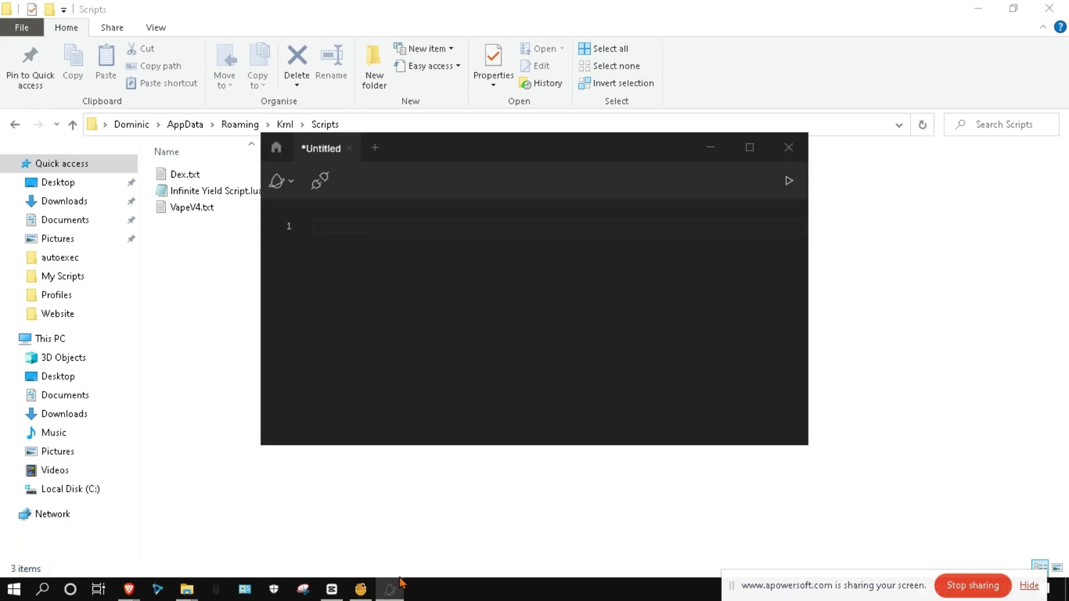
{"action": "left_click", "coordinate": [276, 149]}
{"action": "left_click", "coordinate": [304, 296]}
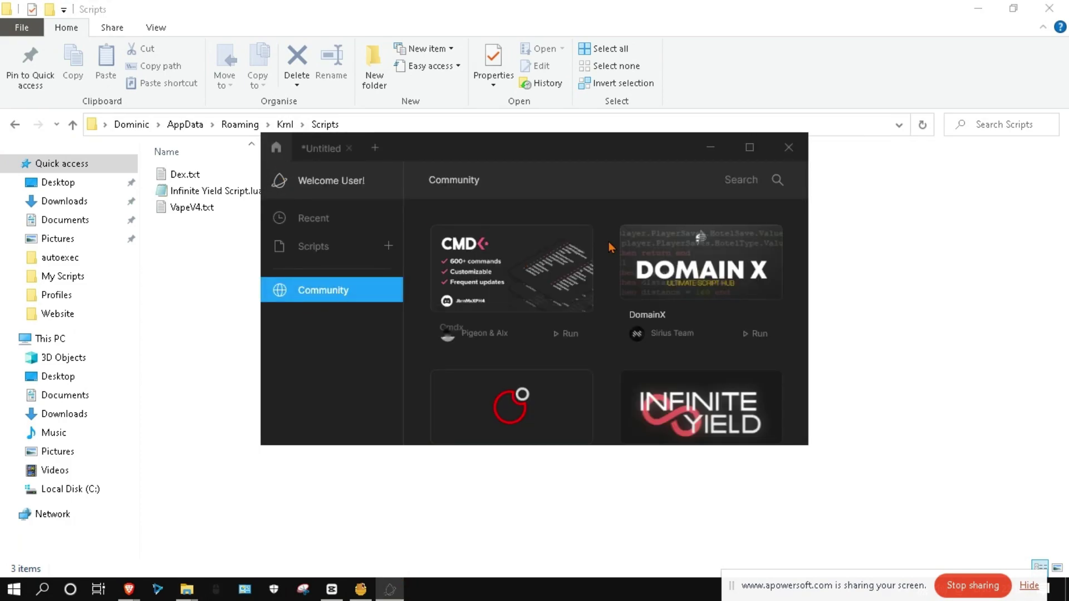
{"action": "scroll", "coordinate": [556, 263], "scroll_direction": "down", "scroll_amount": 3}
{"action": "scroll", "coordinate": [557, 278], "scroll_direction": "up", "scroll_amount": 3}
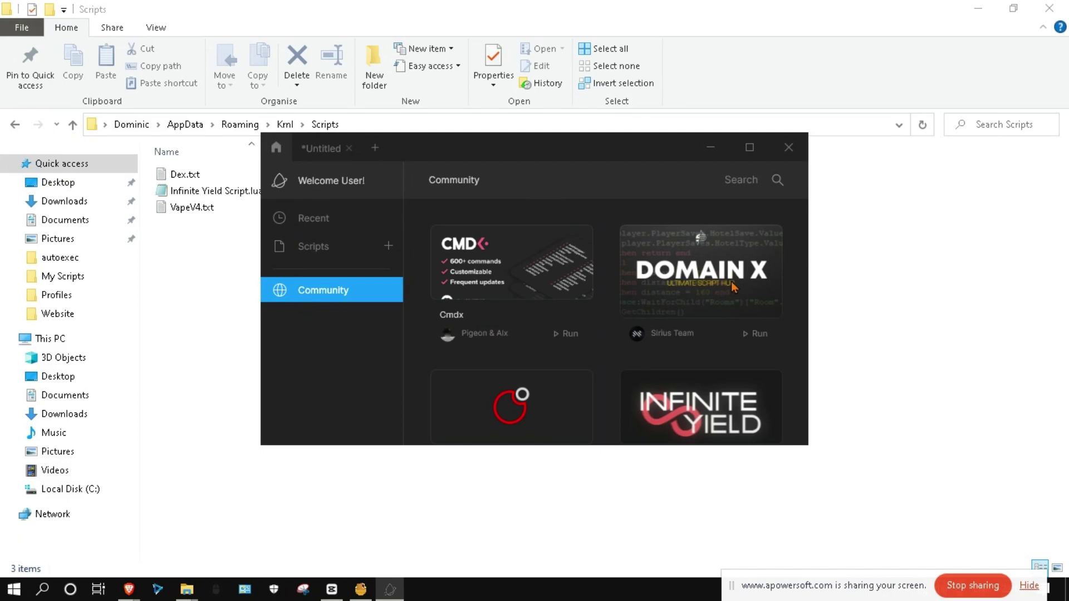
{"action": "scroll", "coordinate": [752, 301], "scroll_direction": "down", "scroll_amount": 1}
{"action": "scroll", "coordinate": [724, 317], "scroll_direction": "up", "scroll_amount": 1}
{"action": "scroll", "coordinate": [673, 337], "scroll_direction": "down", "scroll_amount": 1}
{"action": "scroll", "coordinate": [671, 334], "scroll_direction": "down", "scroll_amount": 5}
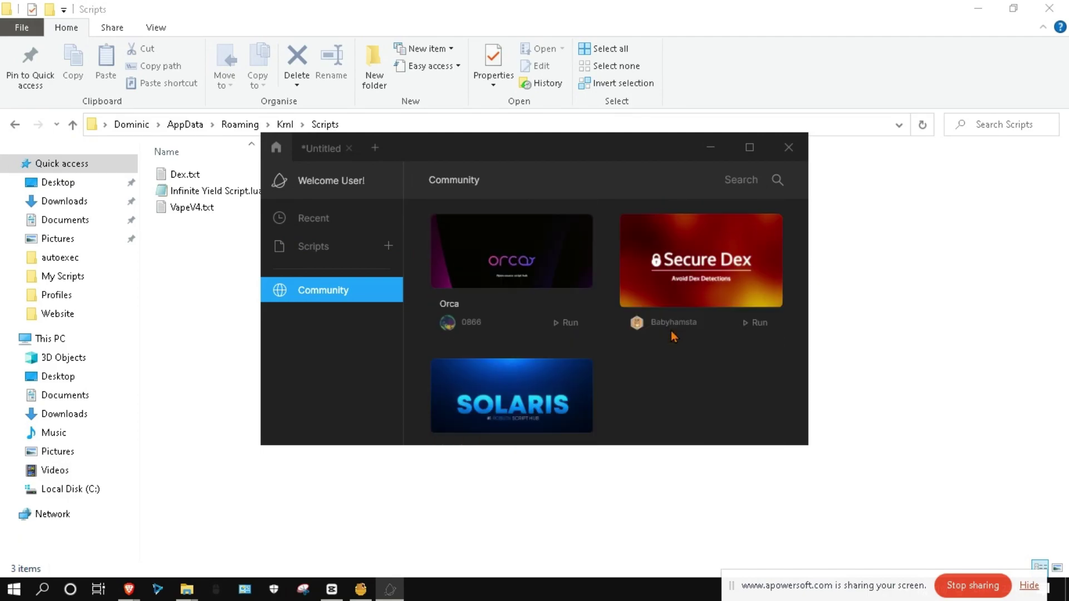
{"action": "scroll", "coordinate": [471, 245], "scroll_direction": "up", "scroll_amount": 5}
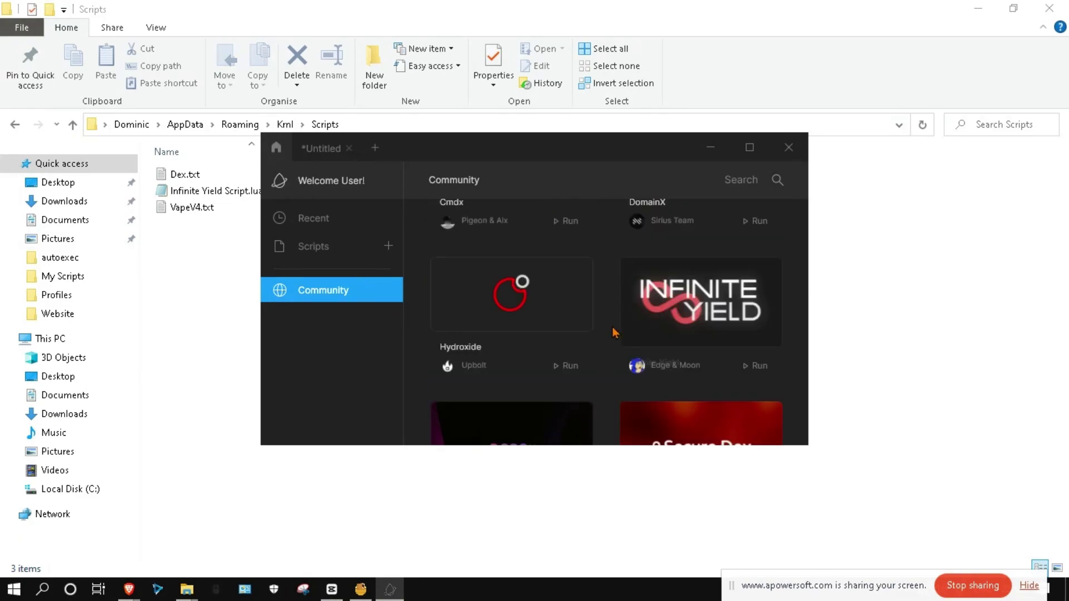
{"action": "scroll", "coordinate": [618, 337], "scroll_direction": "down", "scroll_amount": 4}
{"action": "scroll", "coordinate": [618, 337], "scroll_direction": "up", "scroll_amount": 2}
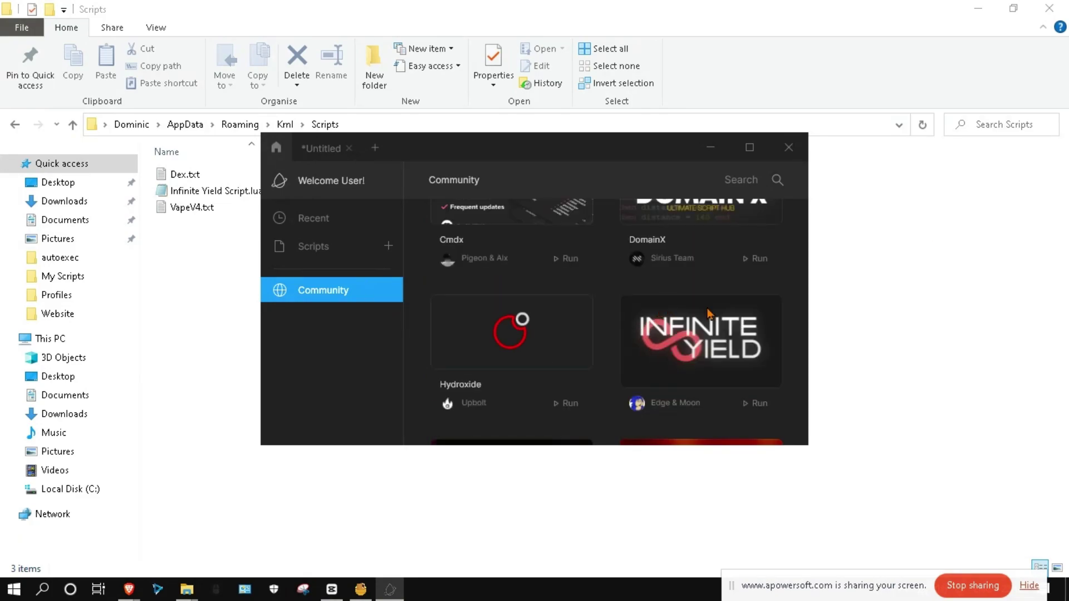
{"action": "left_click", "coordinate": [328, 252]}
{"action": "left_click", "coordinate": [326, 214]}
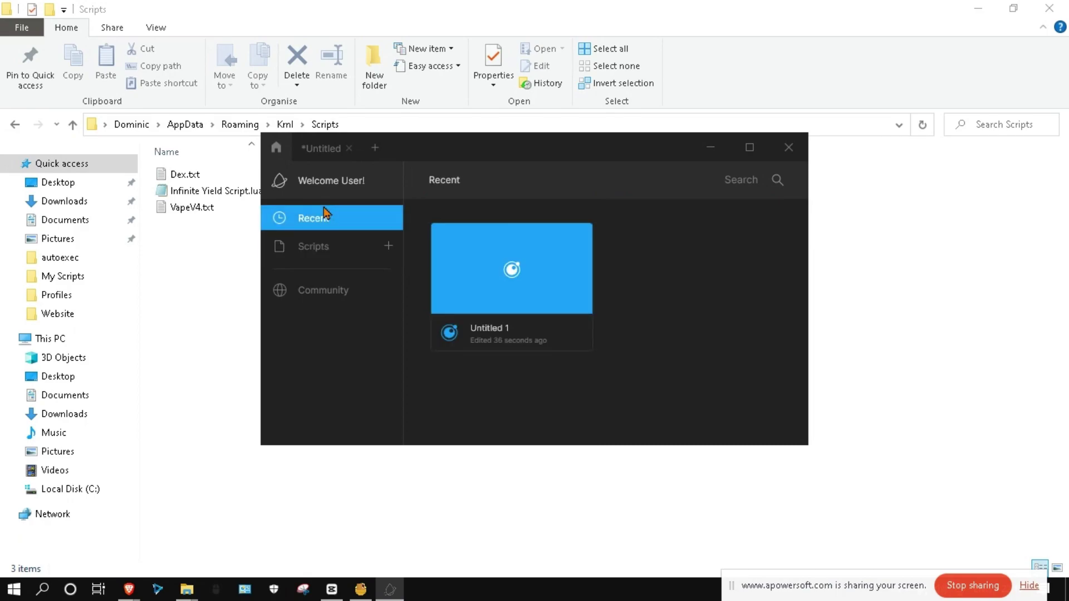
- Open Infinite Yield Script.lua from the Scripts list to view its code, and close it again
{"action": "left_click", "coordinate": [325, 246]}
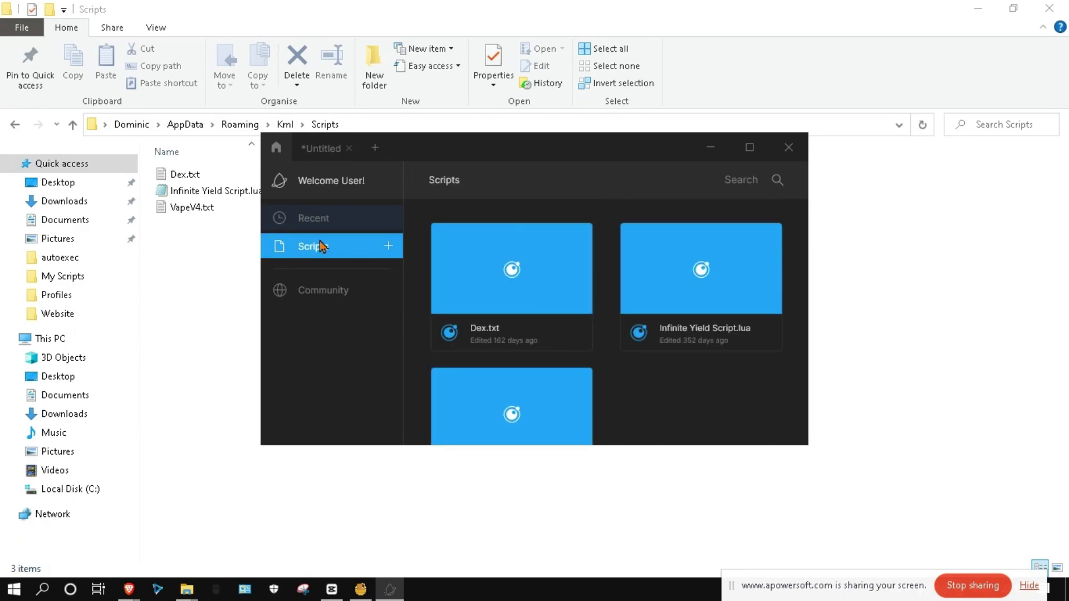
{"action": "left_click", "coordinate": [726, 273]}
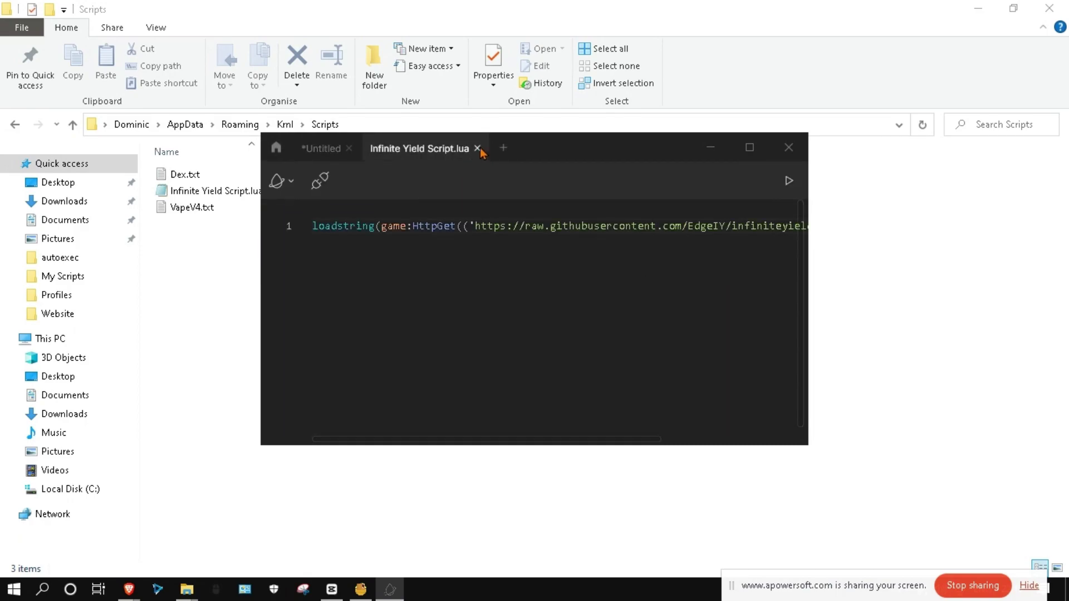
{"action": "left_click", "coordinate": [477, 147]}
- Start closing the Untitled script but cancel, then check the Recent list and return to the Untitled editor
{"action": "left_click", "coordinate": [349, 150]}
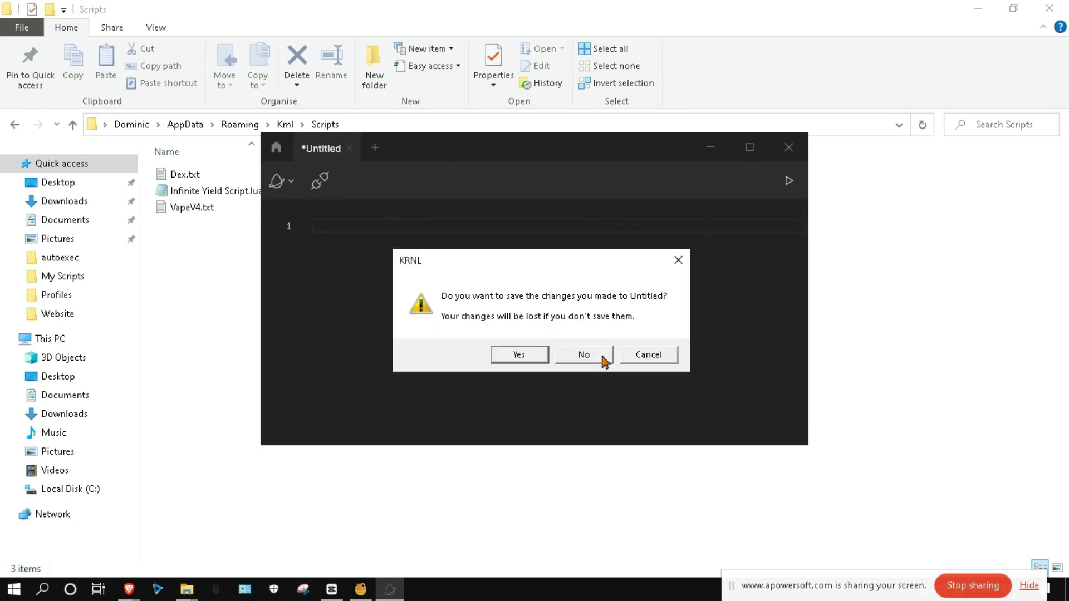
{"action": "left_click", "coordinate": [653, 356]}
{"action": "left_click", "coordinate": [276, 148]}
{"action": "left_click", "coordinate": [290, 219]}
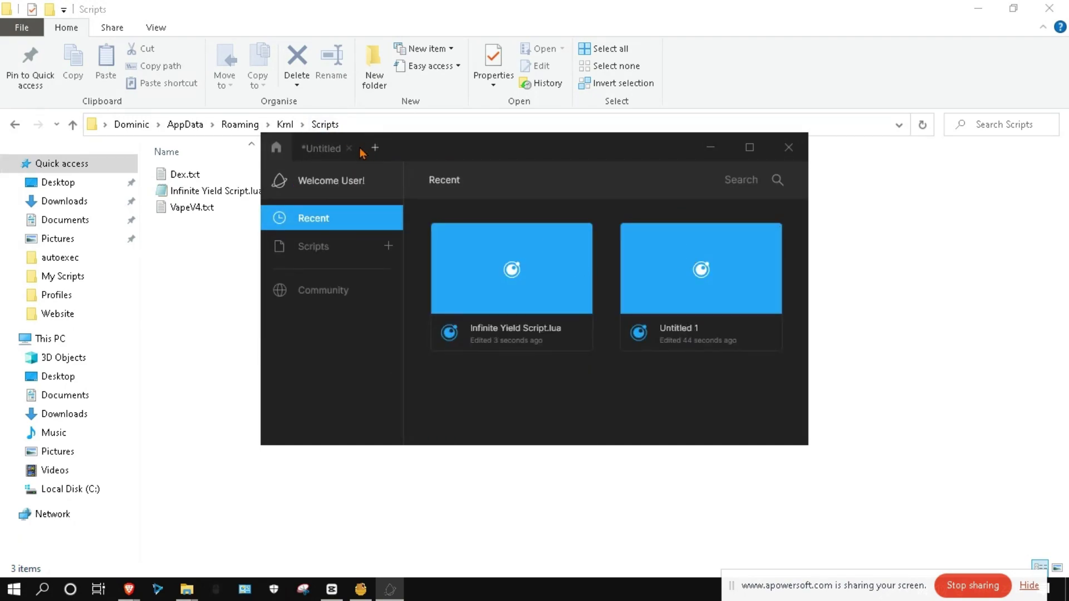
{"action": "left_click", "coordinate": [325, 149]}
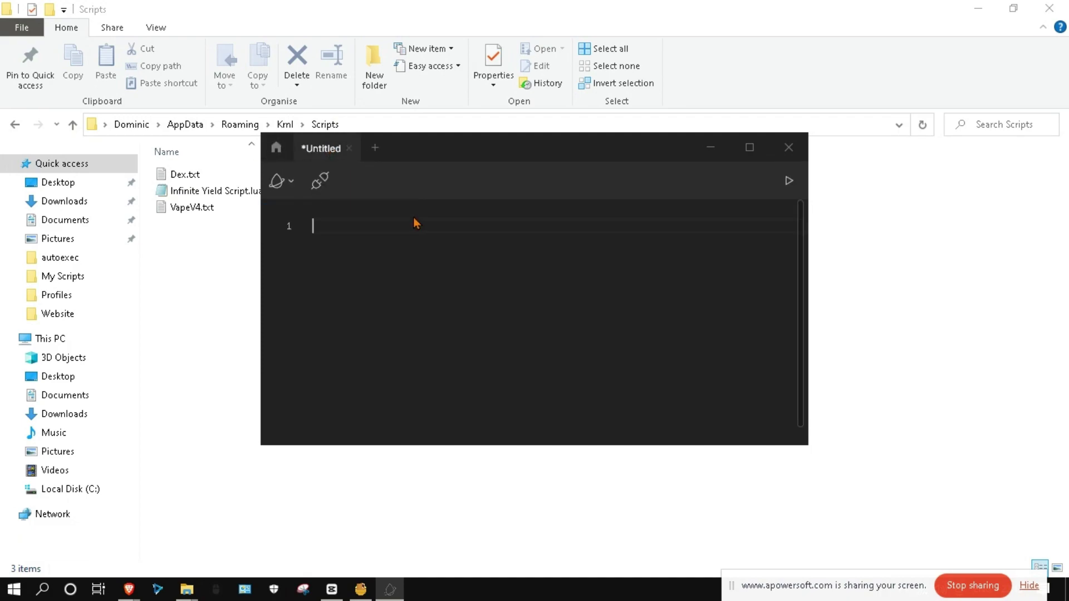
- Look through Krnl's edit and preference options and close the Scripts folder window behind it
{"action": "left_click", "coordinate": [278, 181]}
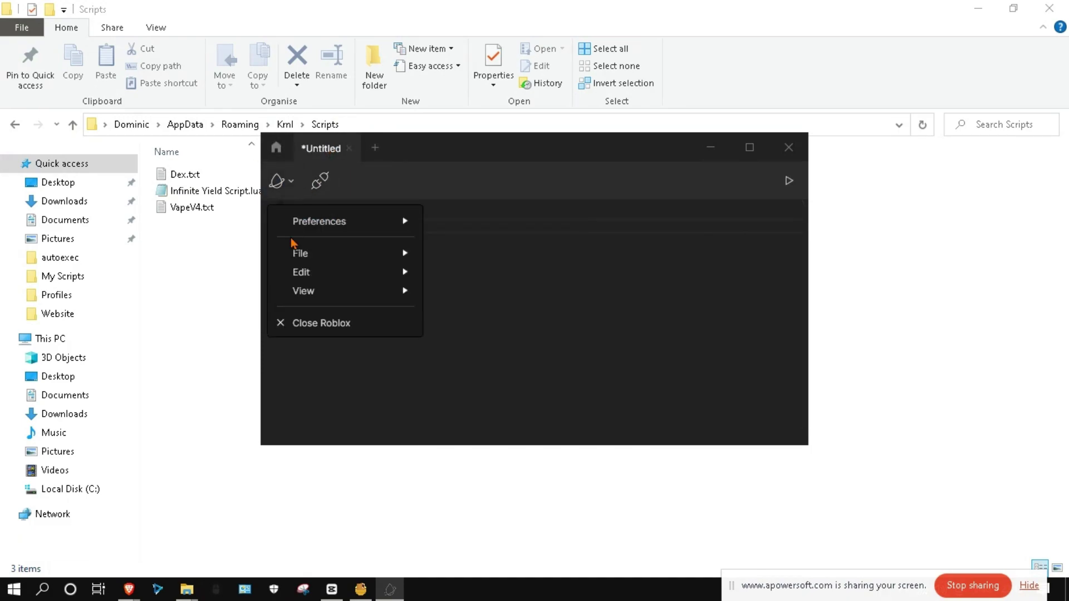
{"action": "mouse_move", "coordinate": [291, 257]}
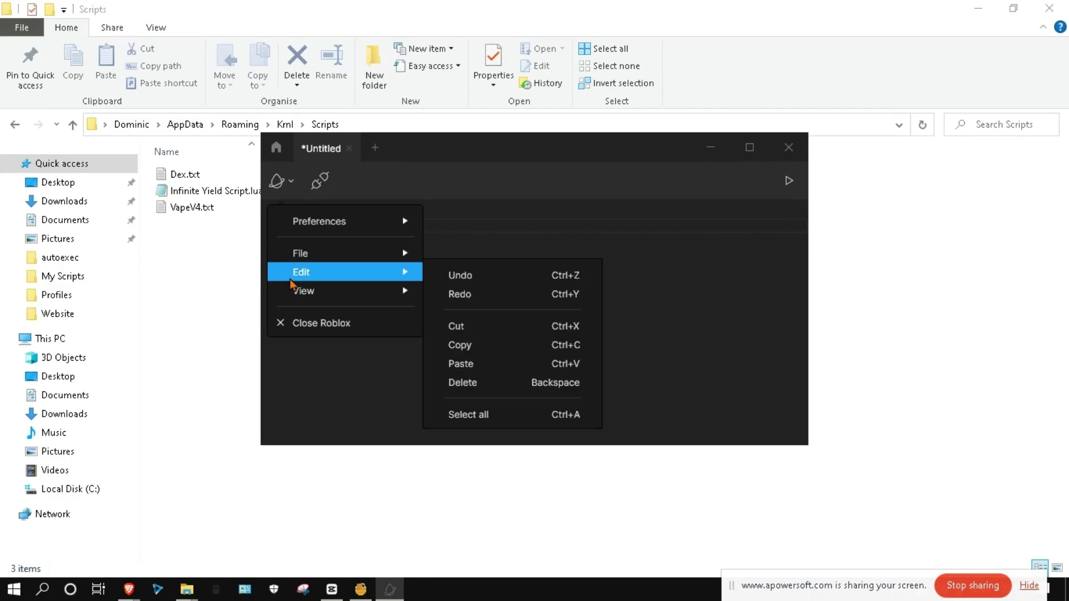
{"action": "mouse_move", "coordinate": [307, 228]}
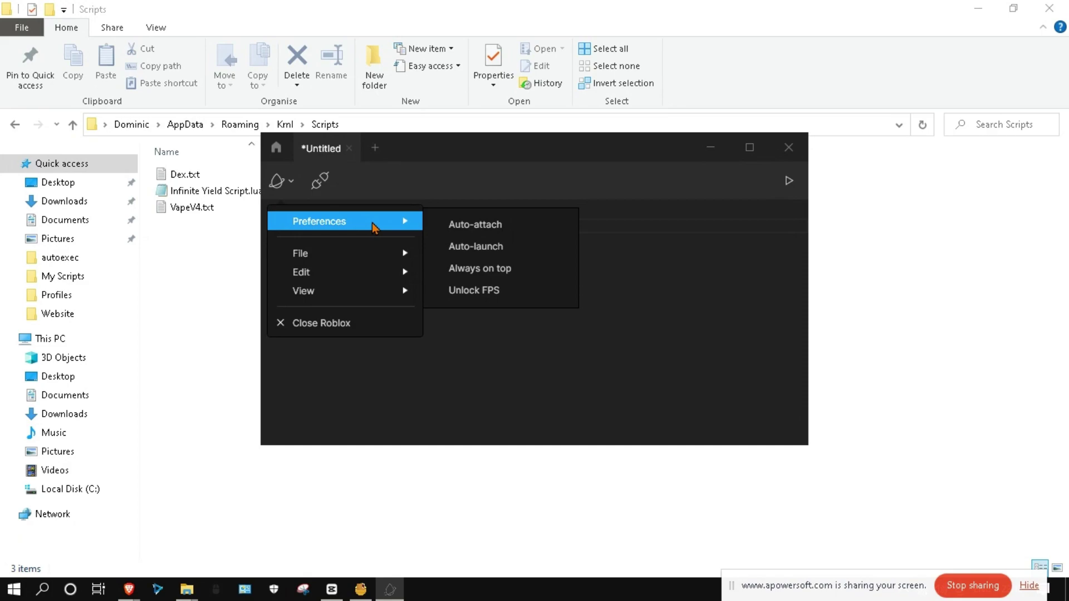
{"action": "left_click", "coordinate": [288, 508]}
{"action": "left_click", "coordinate": [1049, 7]}
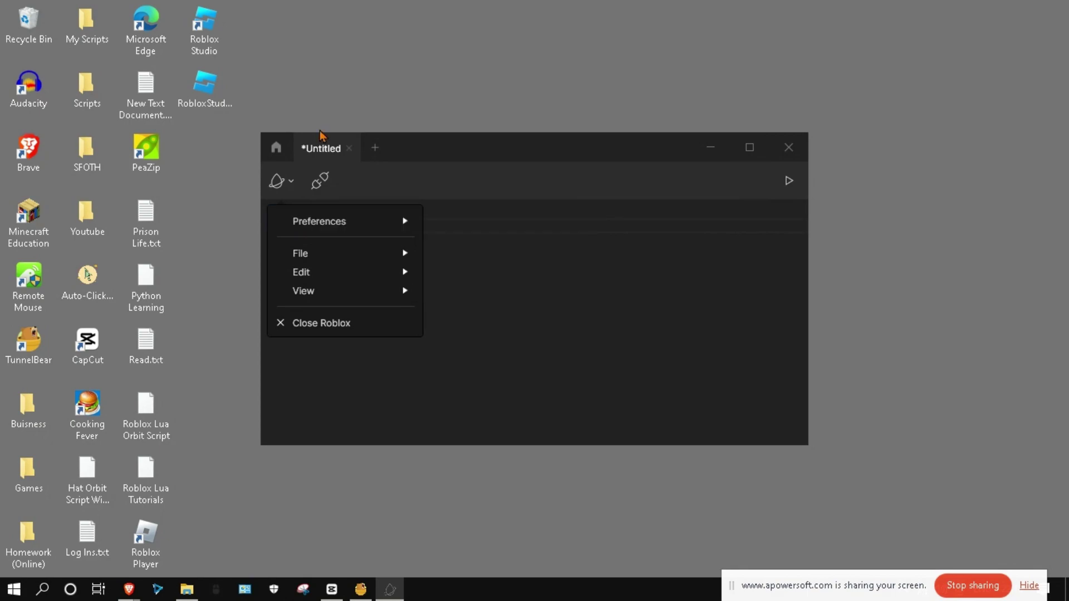
- Turn on Krnl's Always on top preference and test it over the browser's Krnl download page, ending back in Krnl
{"action": "mouse_move", "coordinate": [407, 254]}
{"action": "mouse_move", "coordinate": [384, 222]}
{"action": "left_click", "coordinate": [493, 268]}
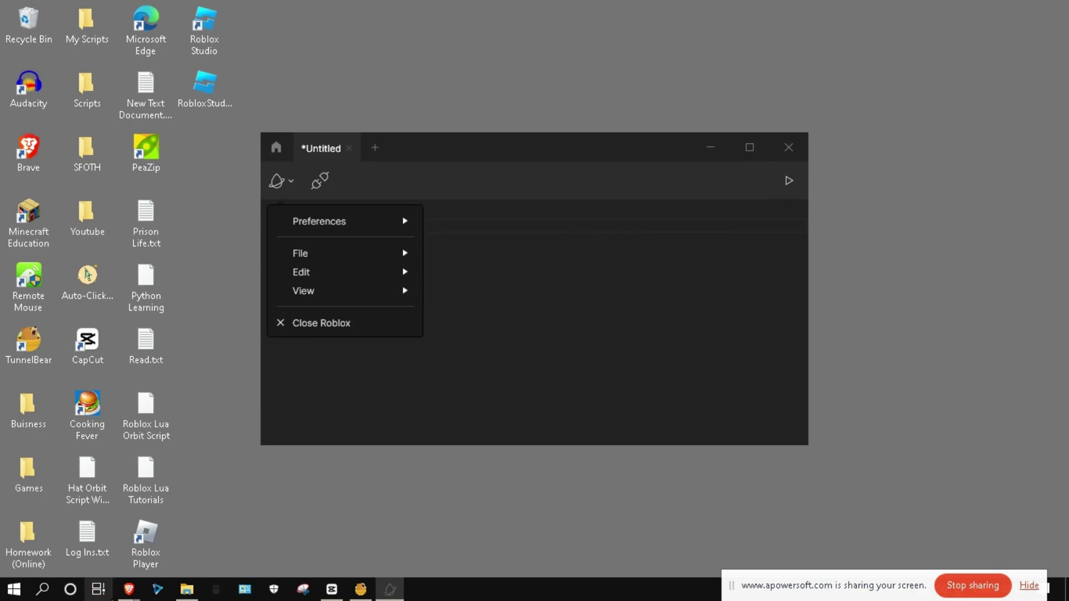
{"action": "mouse_move", "coordinate": [129, 589]}
{"action": "left_click", "coordinate": [228, 532]}
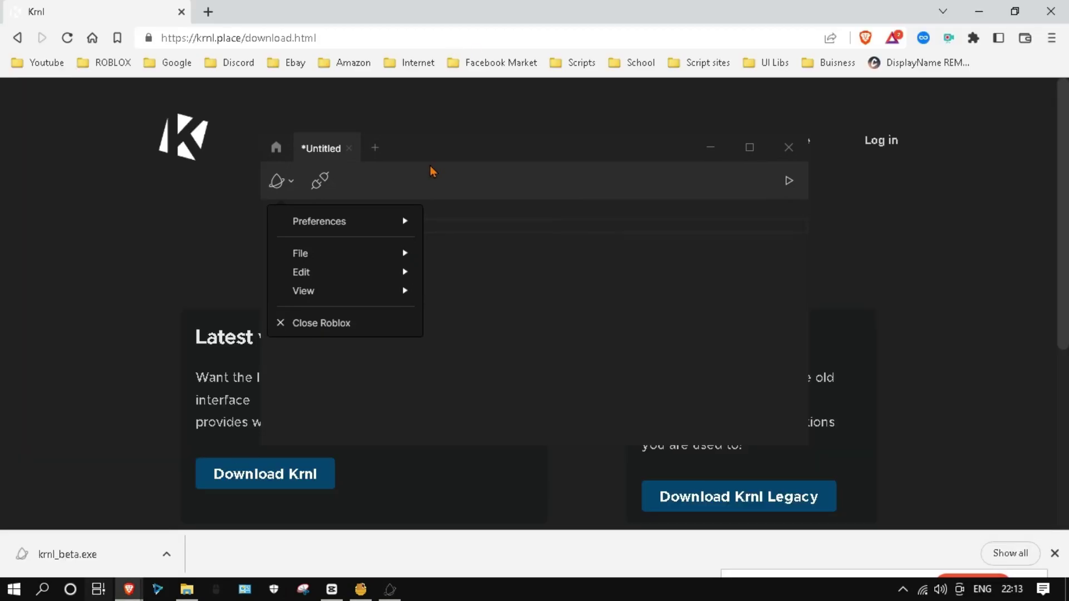
{"action": "key", "text": "super+Tab"}
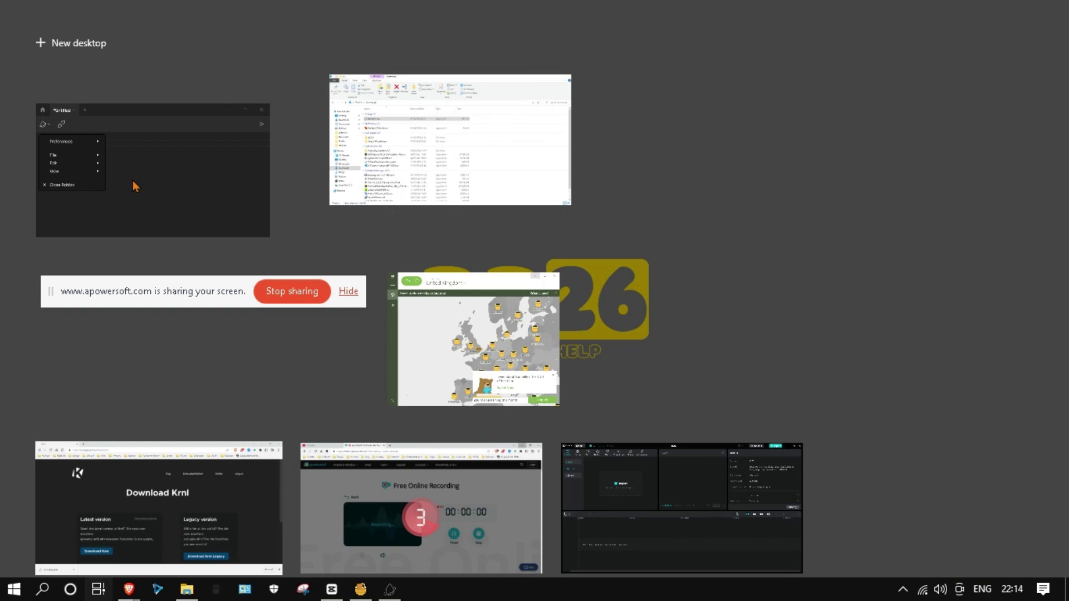
{"action": "left_click", "coordinate": [148, 201]}
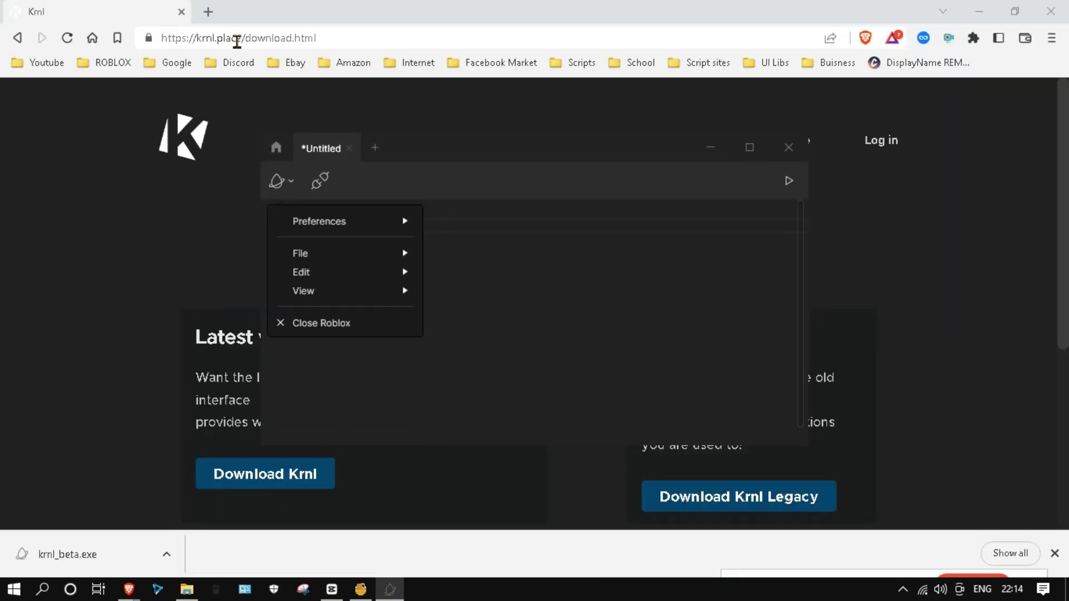
- Turn off Always on top from the Untitled editor, test it by restoring the browser over Krnl, and minimise the browser
{"action": "left_click", "coordinate": [276, 147]}
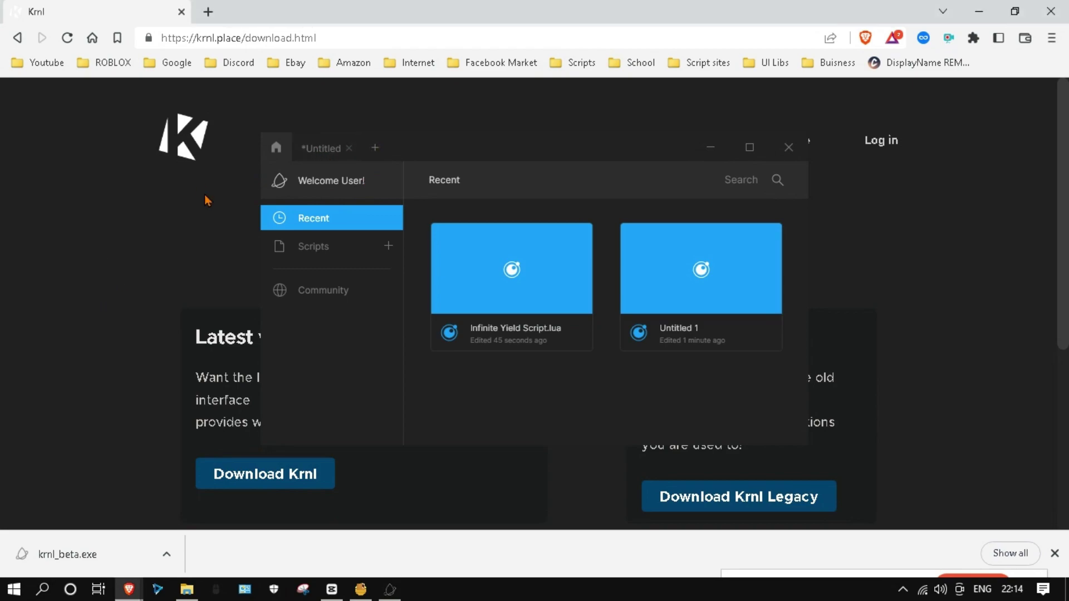
{"action": "left_click", "coordinate": [320, 149]}
{"action": "left_click", "coordinate": [278, 180]}
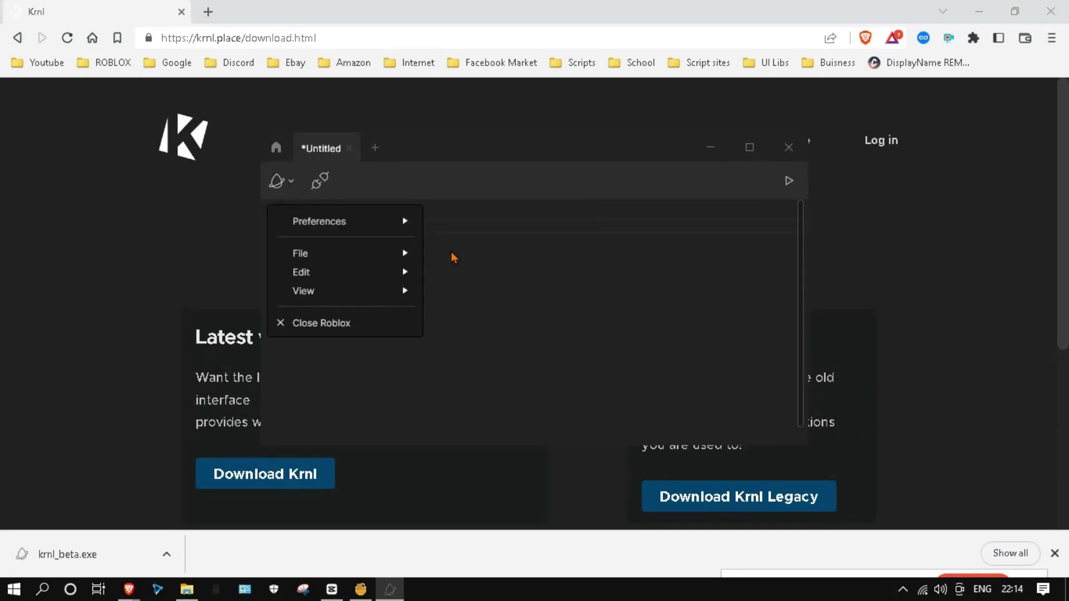
{"action": "left_click", "coordinate": [483, 273]}
{"action": "left_click", "coordinate": [979, 11]}
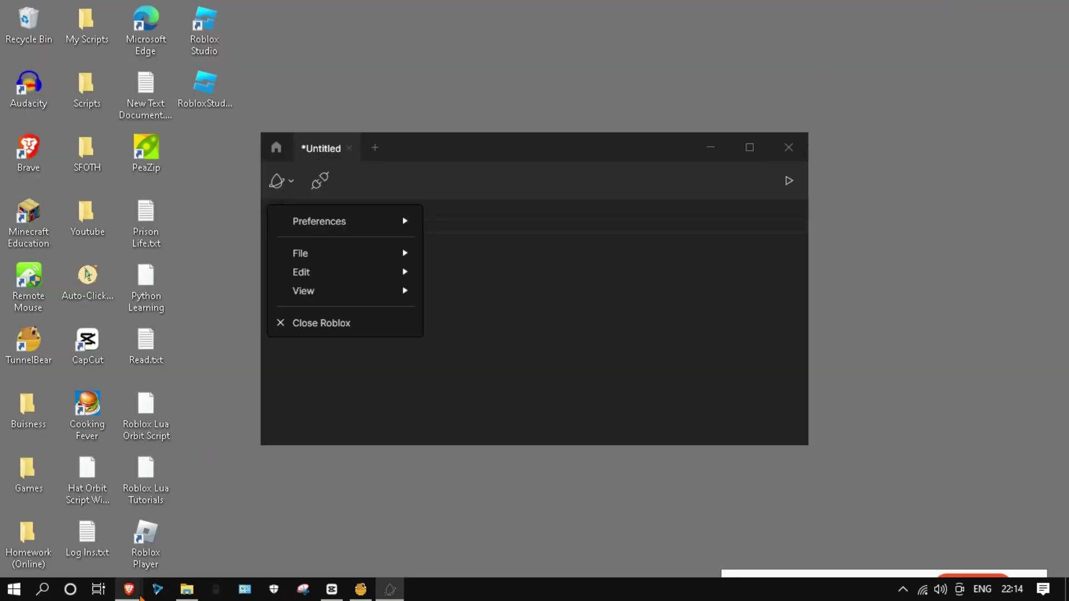
{"action": "mouse_move", "coordinate": [133, 590]}
{"action": "left_click", "coordinate": [222, 506]}
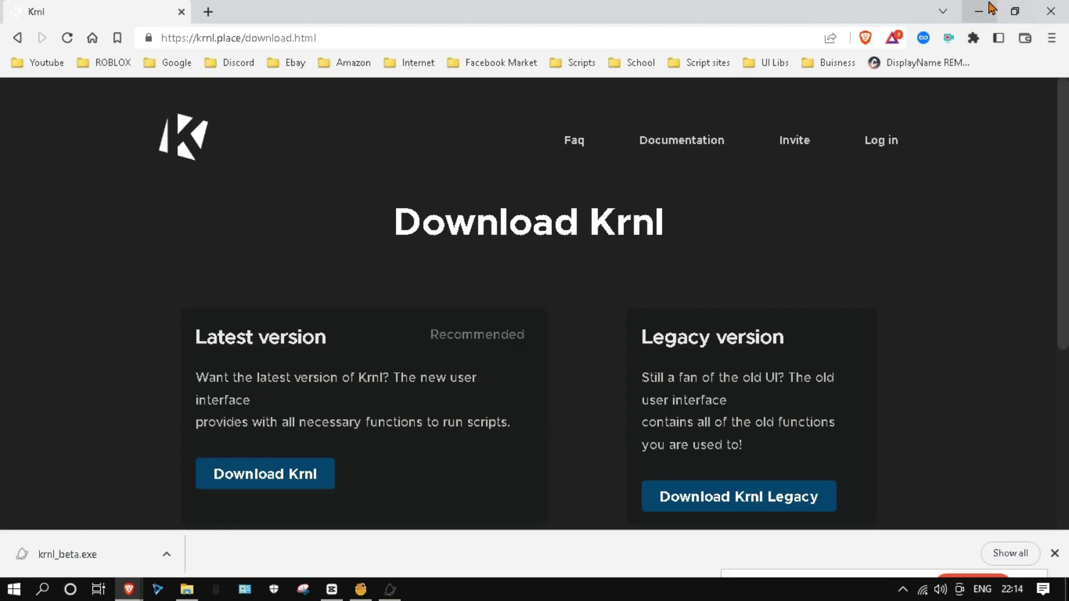
{"action": "left_click", "coordinate": [979, 11]}
- Review Krnl's file, edit and view options and turn on the minimap for the script editor
{"action": "mouse_move", "coordinate": [329, 271]}
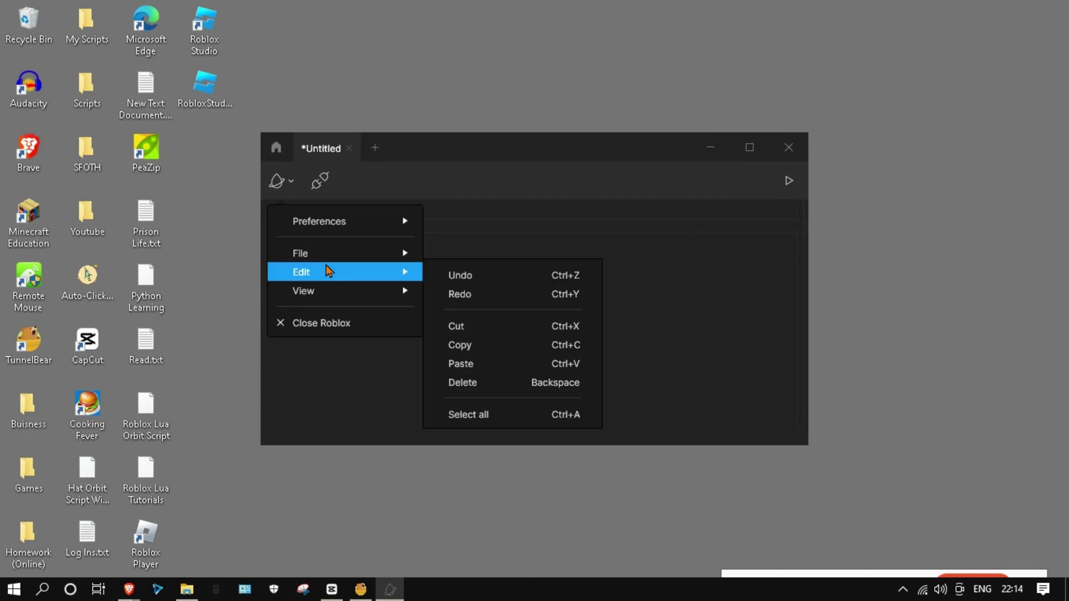
{"action": "mouse_move", "coordinate": [359, 294]}
{"action": "mouse_move", "coordinate": [350, 254]}
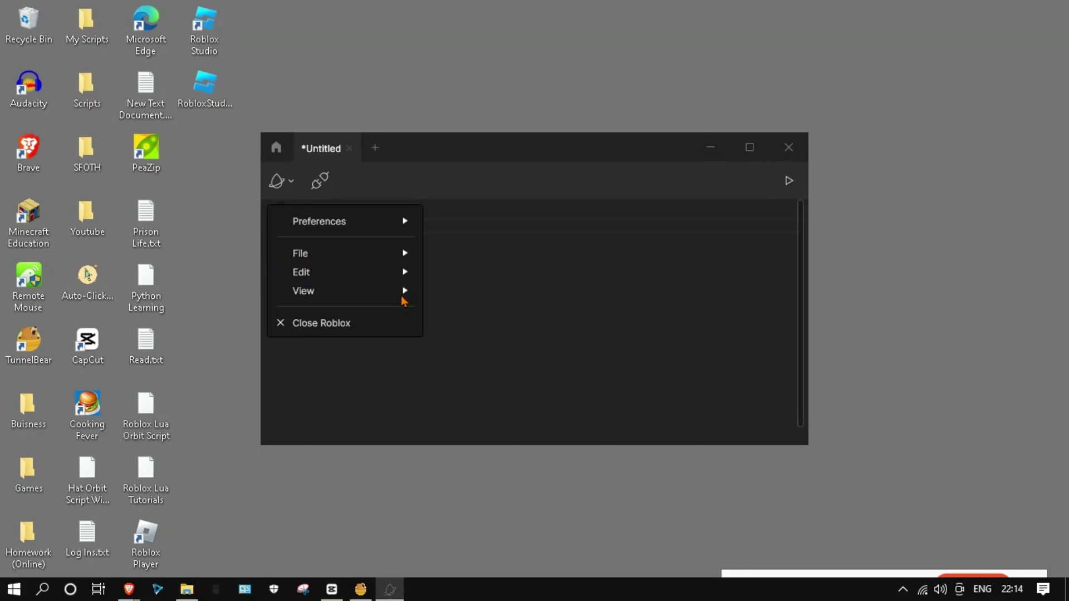
{"action": "mouse_move", "coordinate": [405, 292]}
{"action": "left_click", "coordinate": [504, 294]}
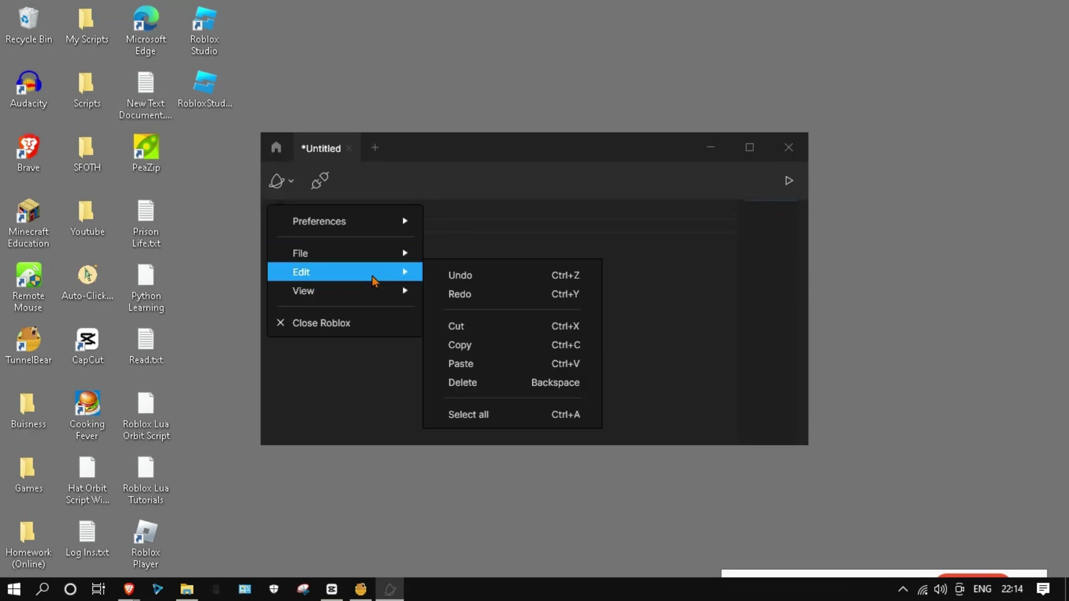
- Add a new blank script and try to close the original Untitled script, choosing to save its changes
{"action": "mouse_move", "coordinate": [377, 251]}
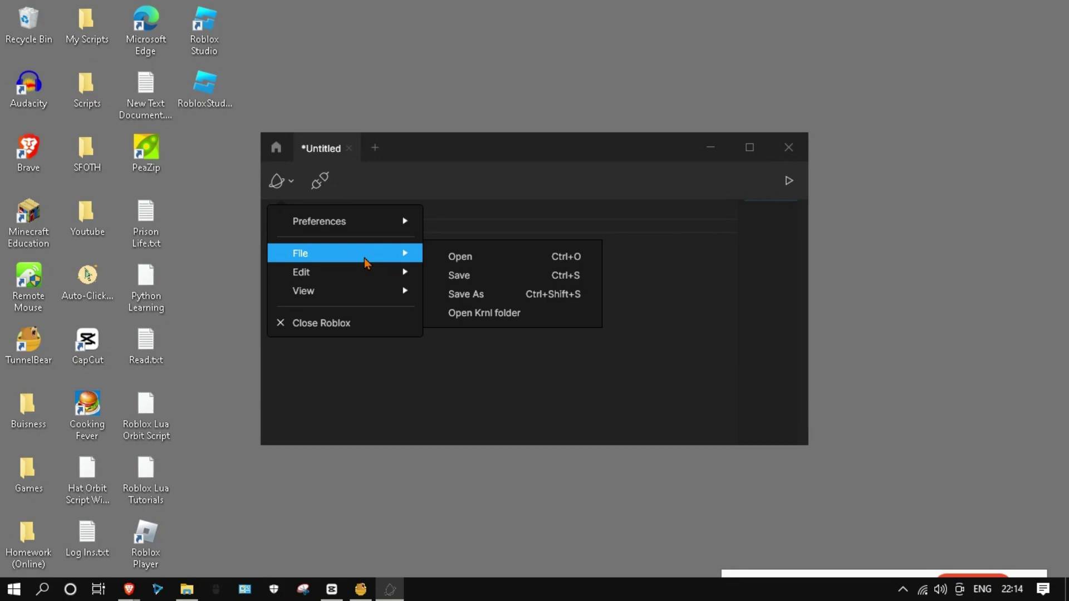
{"action": "left_click", "coordinate": [375, 149]}
{"action": "left_click", "coordinate": [350, 148]}
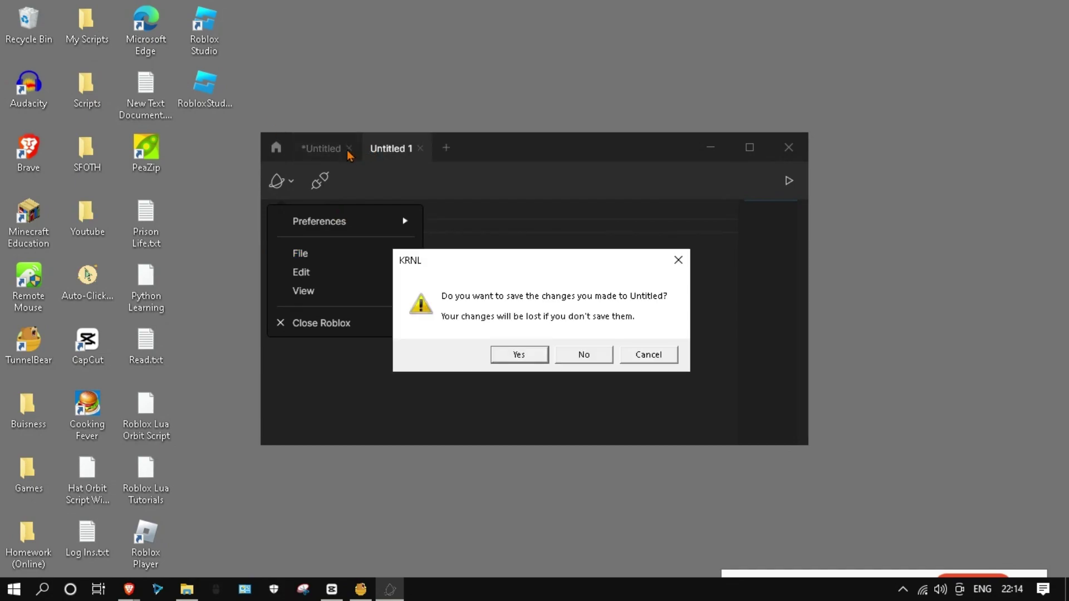
{"action": "left_click", "coordinate": [525, 363]}
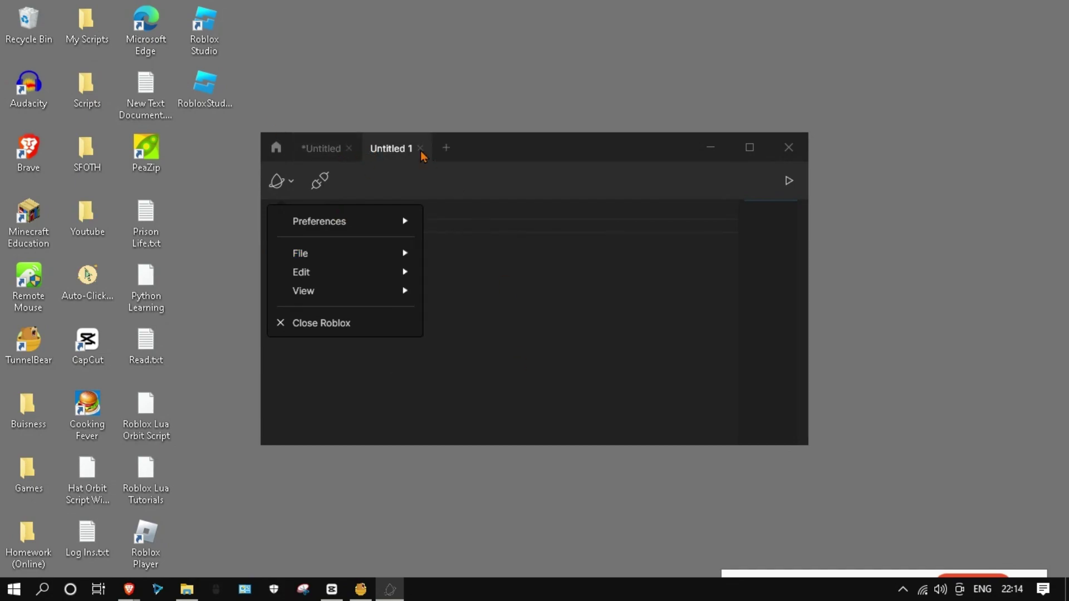